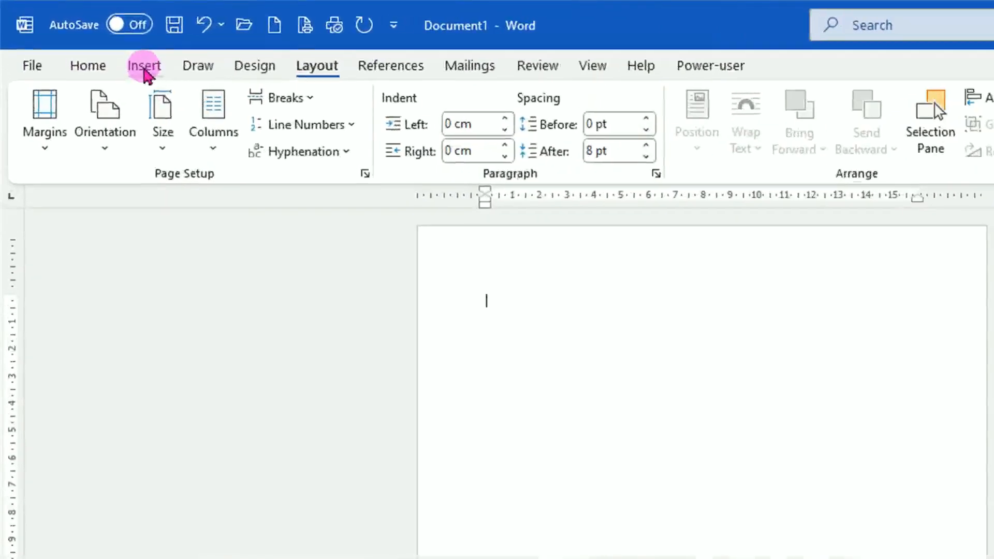
Step: Draw a rectangle covering the whole first page and remove its outline
{"action": "left_click", "coordinate": [72, 36]}
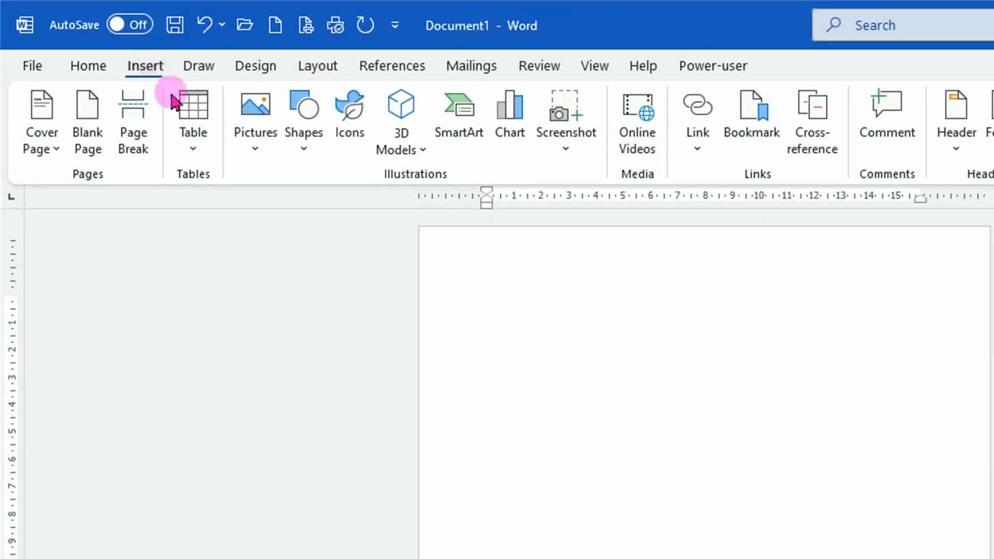
{"action": "left_click", "coordinate": [312, 152]}
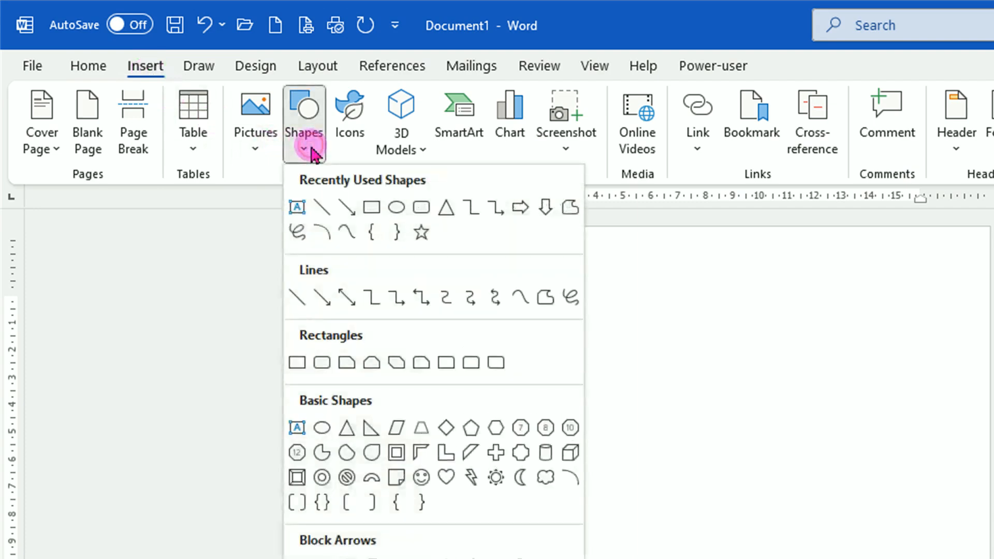
{"action": "left_click", "coordinate": [297, 363]}
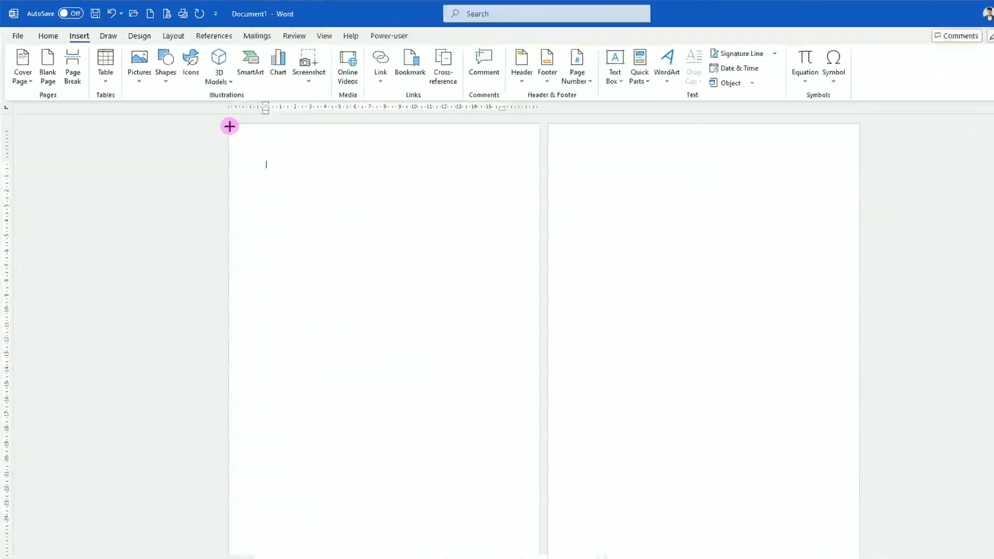
{"action": "left_click_drag", "start_coordinate": [209, 113], "coordinate": [496, 521]}
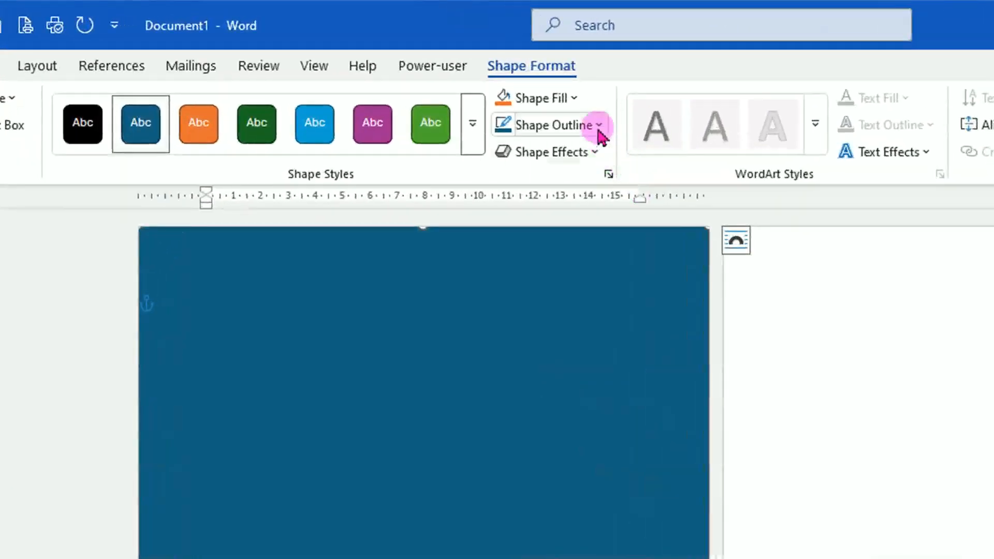
{"action": "left_click", "coordinate": [599, 129]}
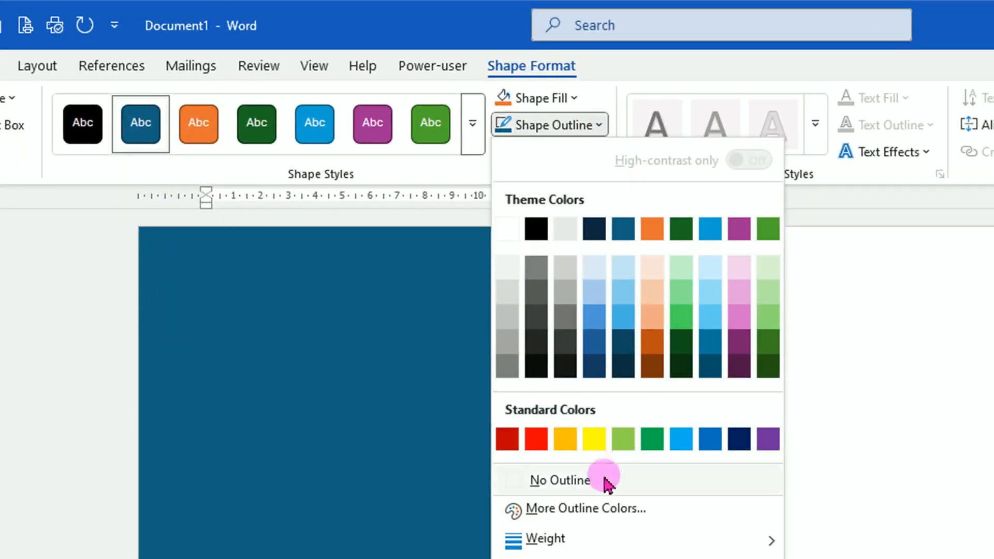
{"action": "left_click", "coordinate": [604, 477]}
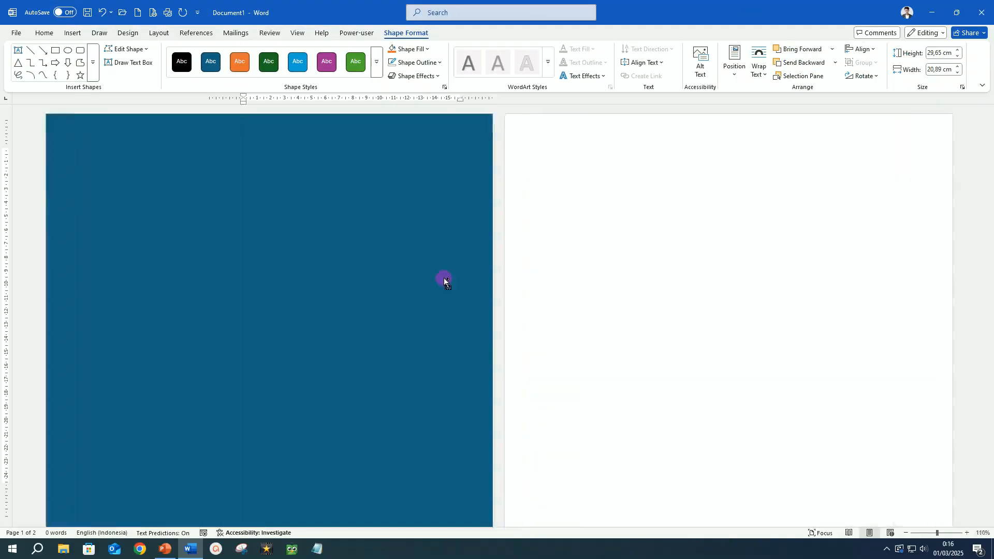
Step: Fill the rectangle with the BURJ KHALIFA picture from a file using a picture fill
{"action": "scroll", "coordinate": [444, 280], "scroll_direction": "up", "scroll_amount": 1}
{"action": "right_click", "coordinate": [690, 396]}
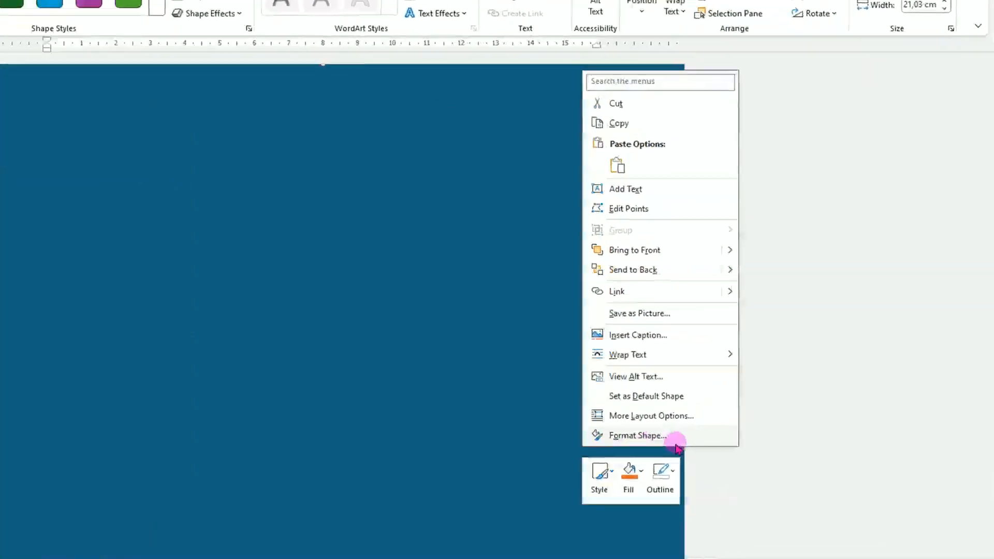
{"action": "left_click", "coordinate": [587, 469]}
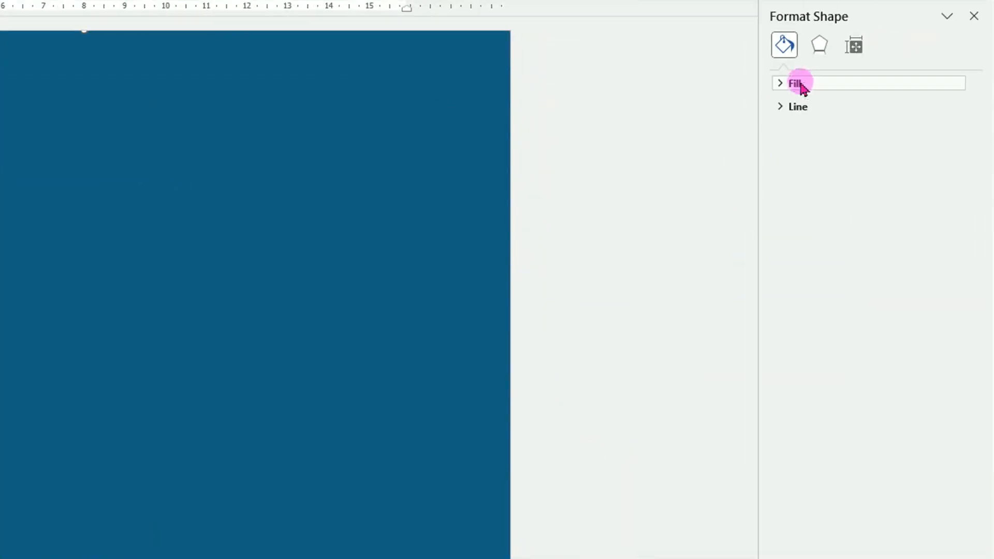
{"action": "left_click", "coordinate": [804, 86]}
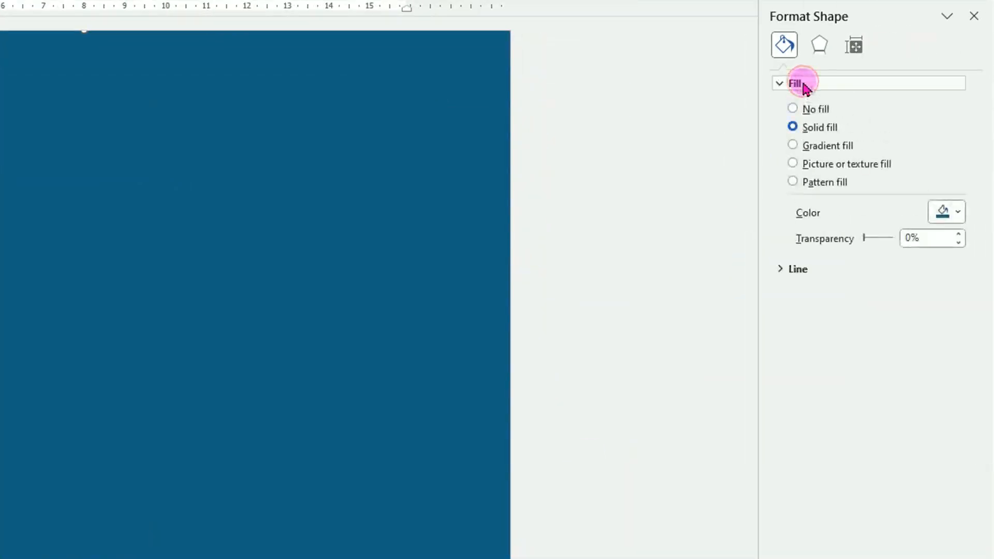
{"action": "left_click", "coordinate": [793, 164]}
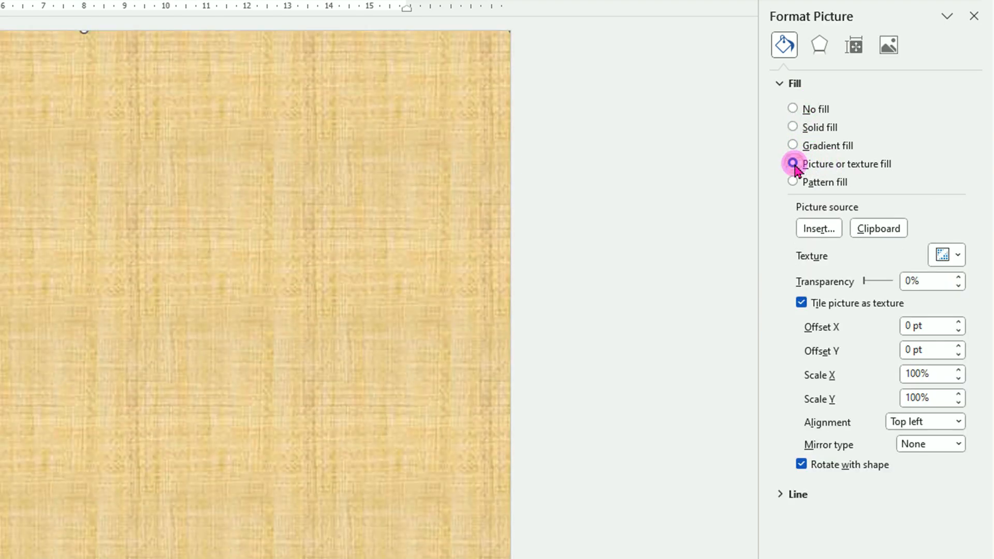
{"action": "left_click", "coordinate": [818, 229]}
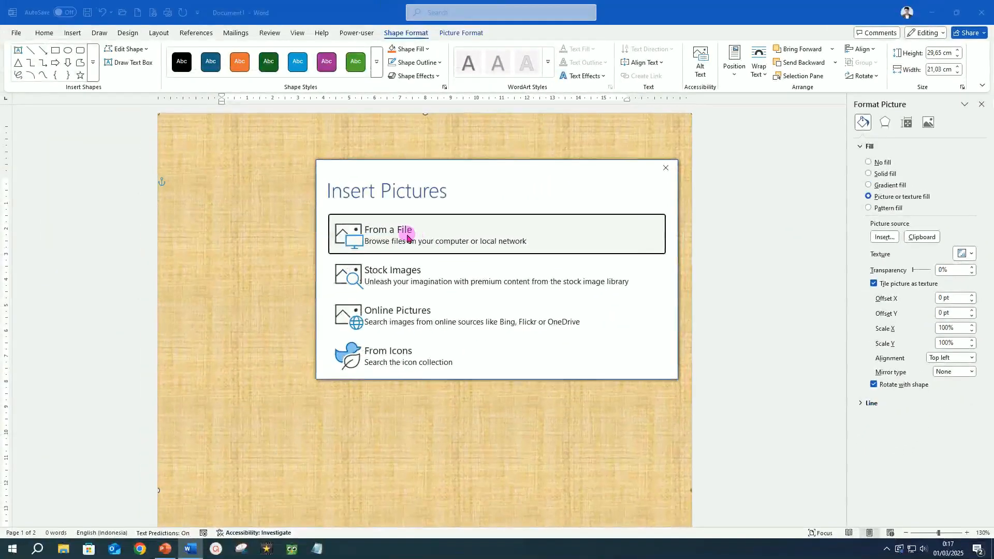
{"action": "left_click", "coordinate": [405, 237]}
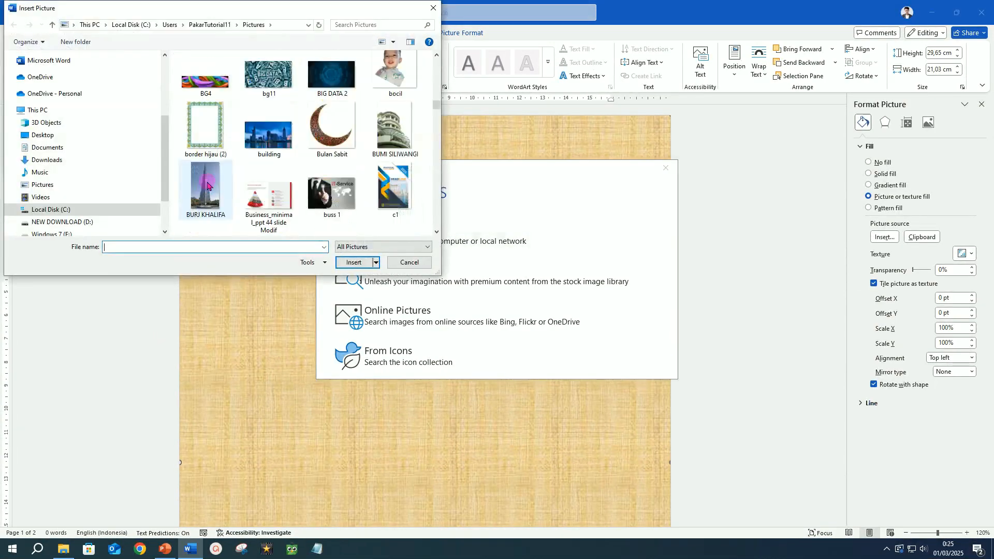
{"action": "left_click", "coordinate": [210, 191]}
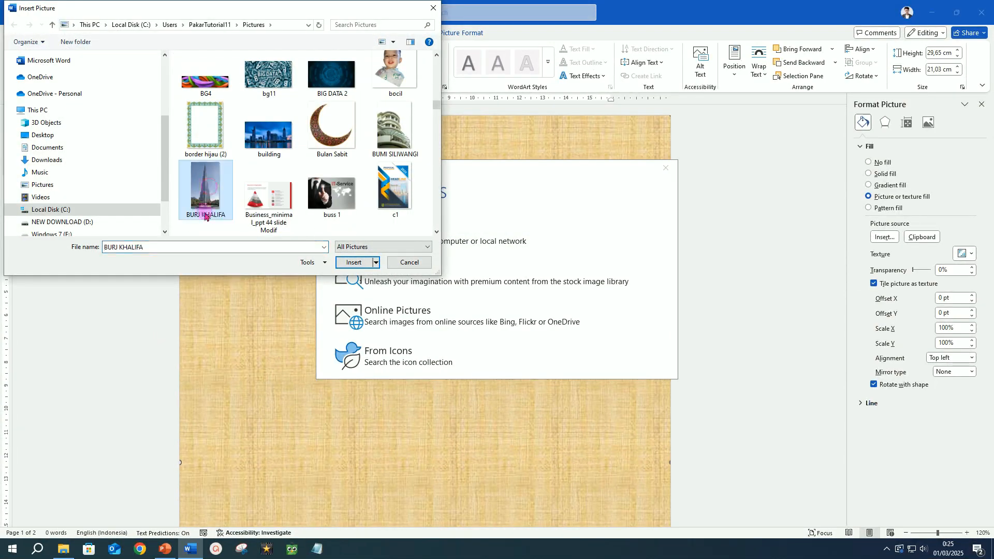
{"action": "left_click", "coordinate": [361, 266]}
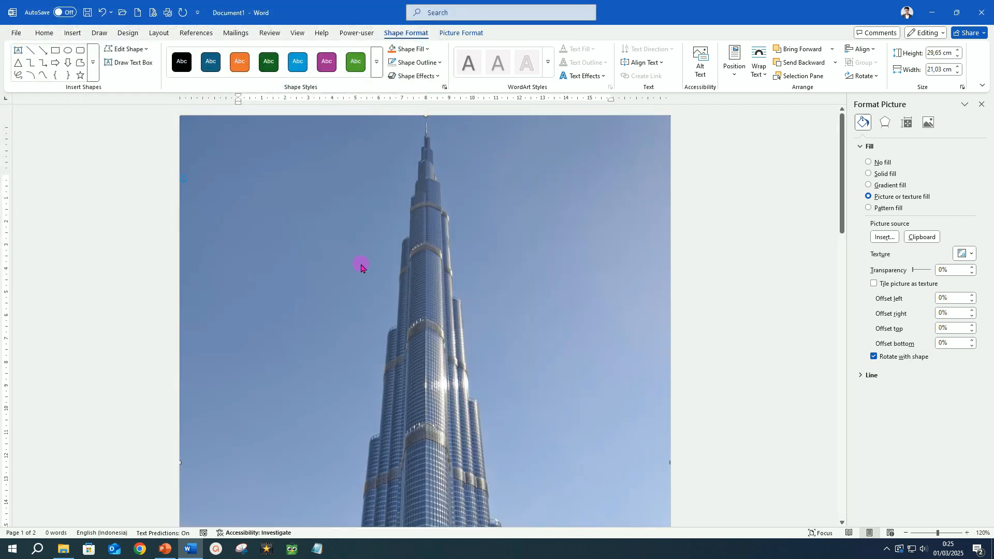
Step: Set the picture fill's right offset to -4%
{"action": "scroll", "coordinate": [534, 254], "scroll_direction": "down", "scroll_amount": 5, "text": "ctrl"}
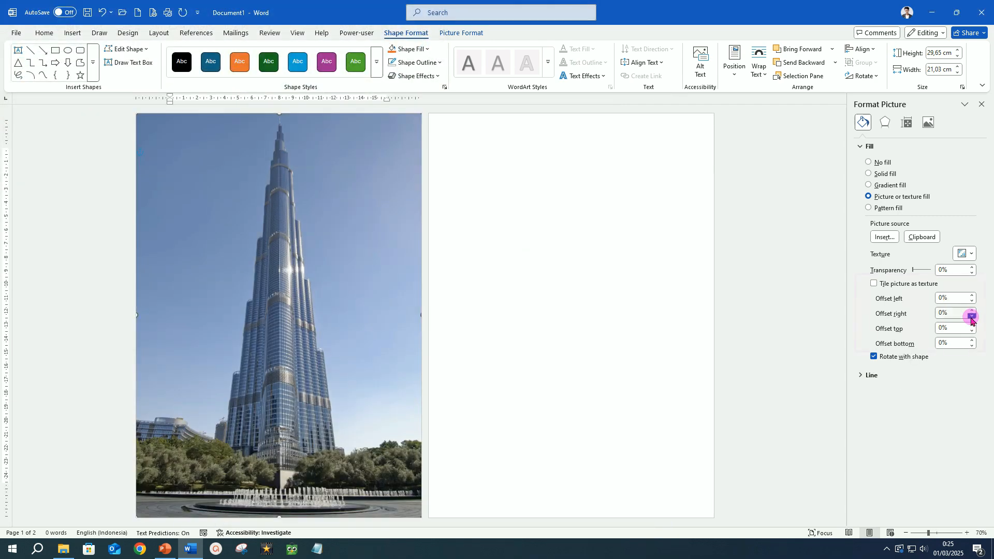
{"action": "left_click", "coordinate": [972, 317]}
{"action": "left_click", "coordinate": [972, 316]}
{"action": "double_click", "coordinate": [971, 317]}
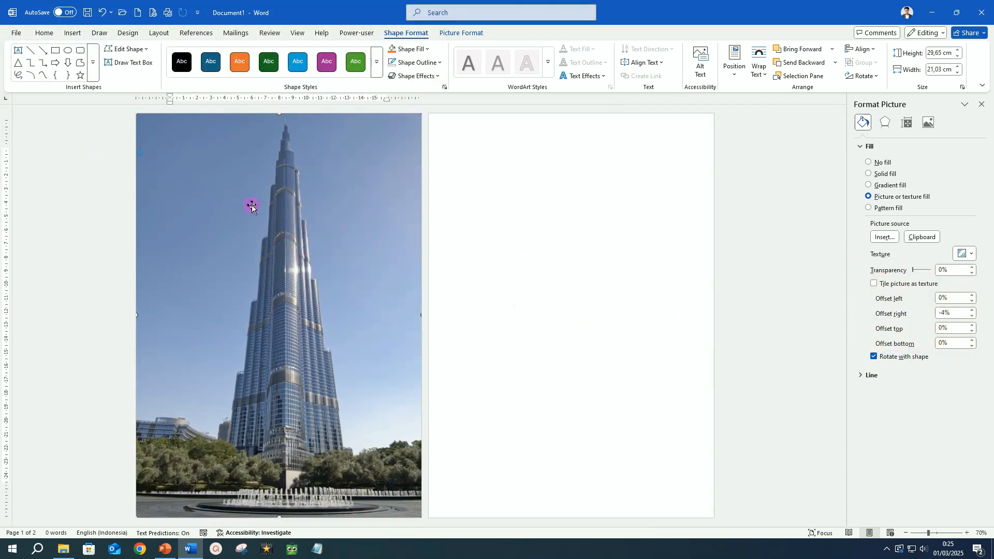
Step: Duplicate the picture-filled rectangle and move the copy slightly
{"action": "key", "text": "ctrl+d"}
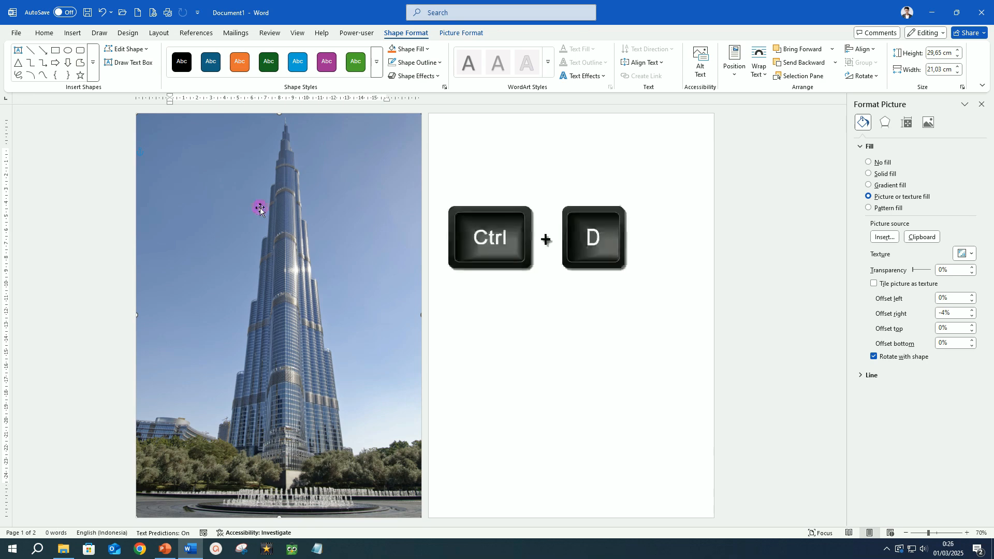
{"action": "left_click_drag", "start_coordinate": [297, 217], "coordinate": [357, 228]}
Step: Switch the copy to a linear gradient fill with two stops, the first stop at 0% set to white
{"action": "scroll", "coordinate": [371, 233], "scroll_direction": "up", "scroll_amount": 5, "text": "ctrl"}
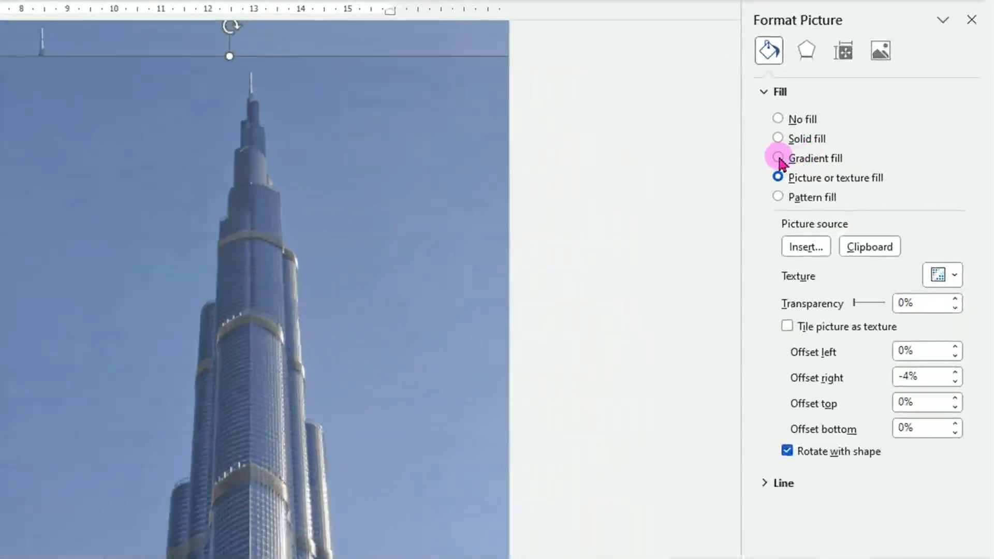
{"action": "left_click", "coordinate": [779, 158]}
{"action": "left_click", "coordinate": [950, 361]}
{"action": "left_click", "coordinate": [951, 361]}
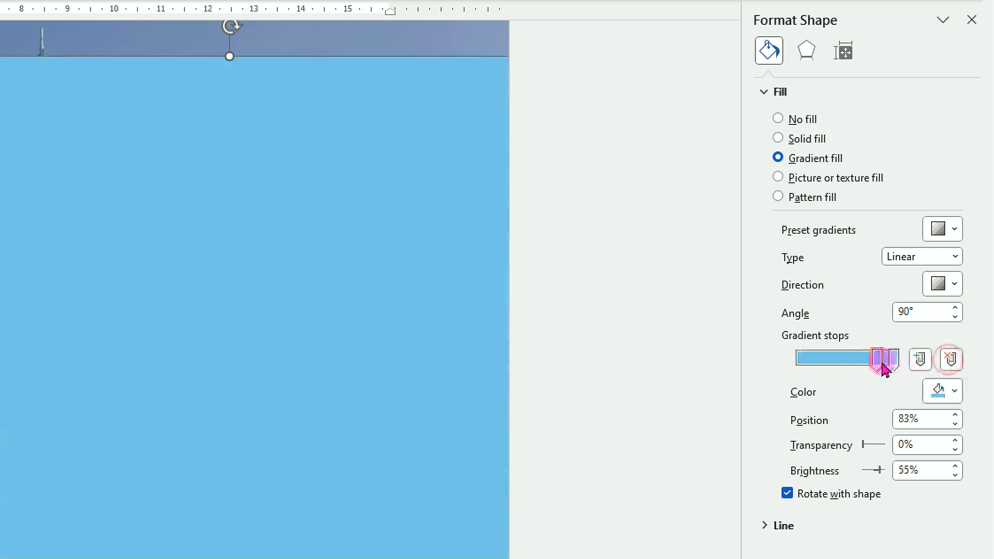
{"action": "left_click_drag", "start_coordinate": [879, 363], "coordinate": [791, 367]}
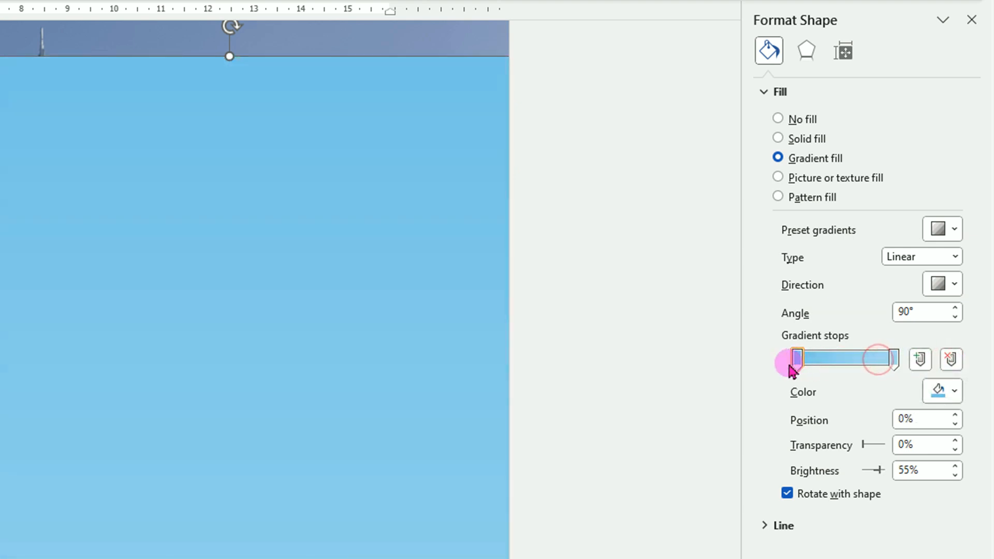
{"action": "left_click", "coordinate": [956, 391]}
{"action": "left_click", "coordinate": [775, 475]}
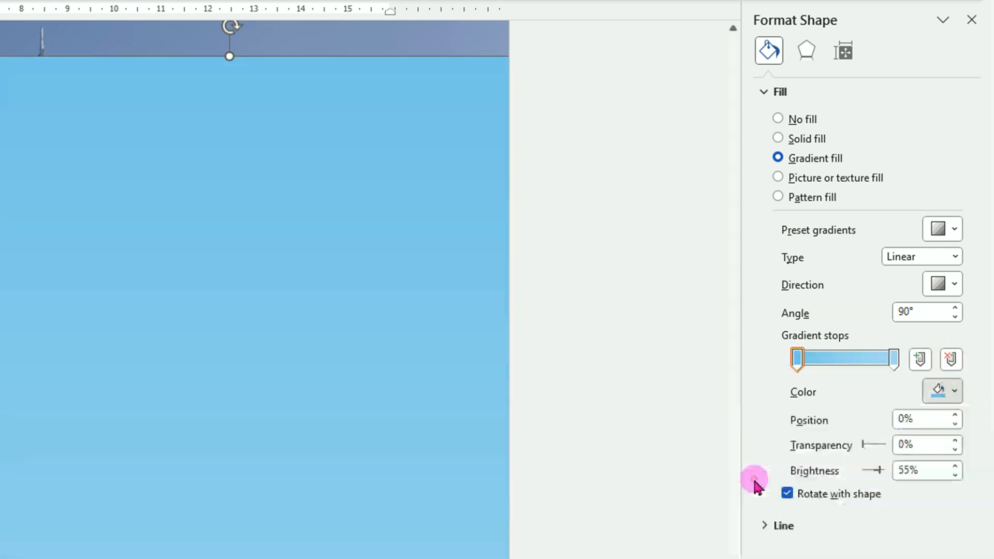
Step: Set the end gradient stop to white with 100% transparency and move it to position 60%
{"action": "left_click", "coordinate": [894, 360]}
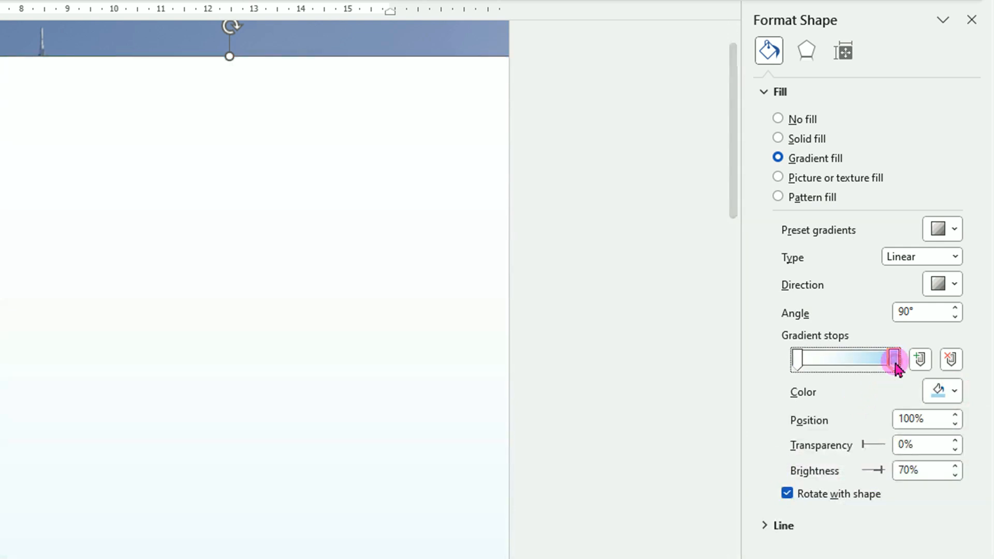
{"action": "left_click", "coordinate": [956, 392]}
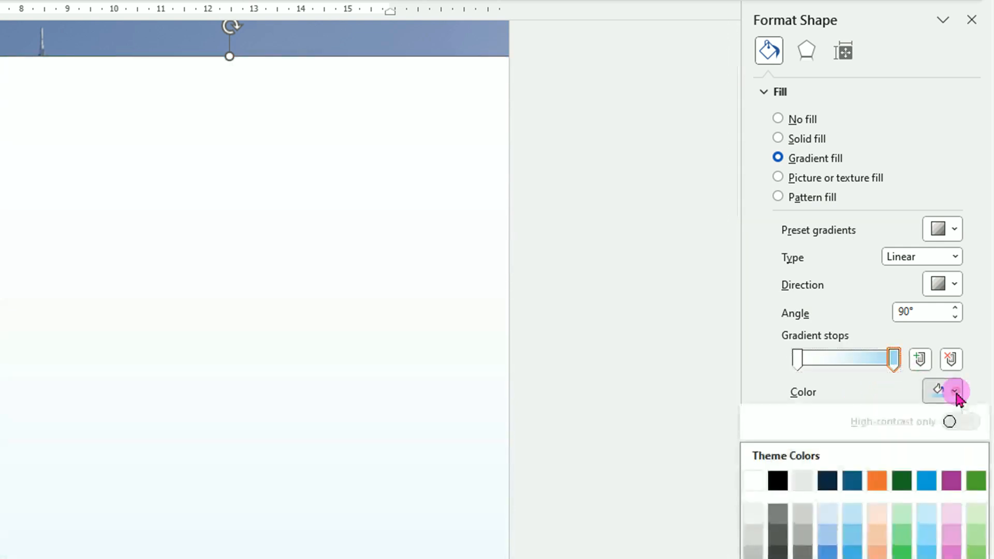
{"action": "left_click", "coordinate": [754, 483]}
{"action": "left_click", "coordinate": [894, 360]}
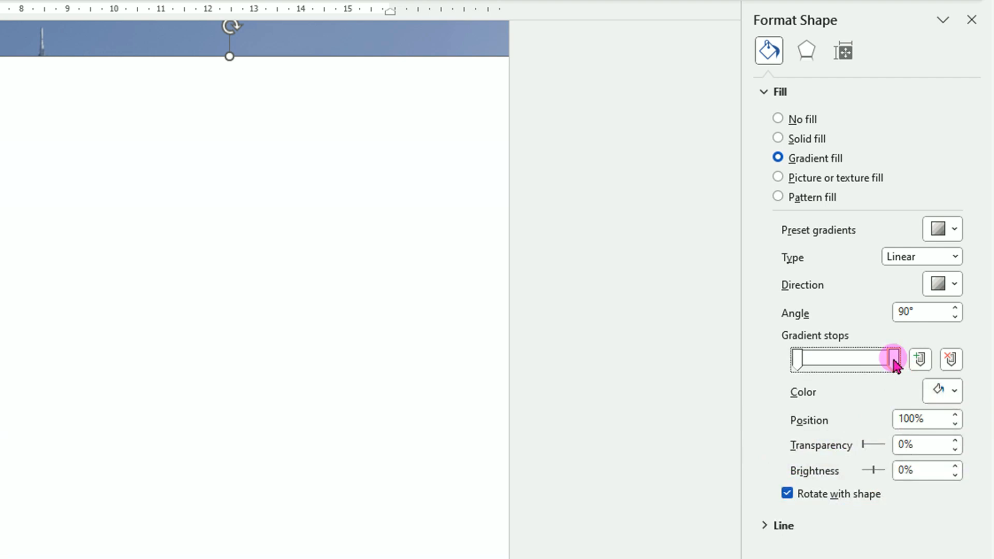
{"action": "left_click_drag", "start_coordinate": [864, 449], "coordinate": [889, 447]}
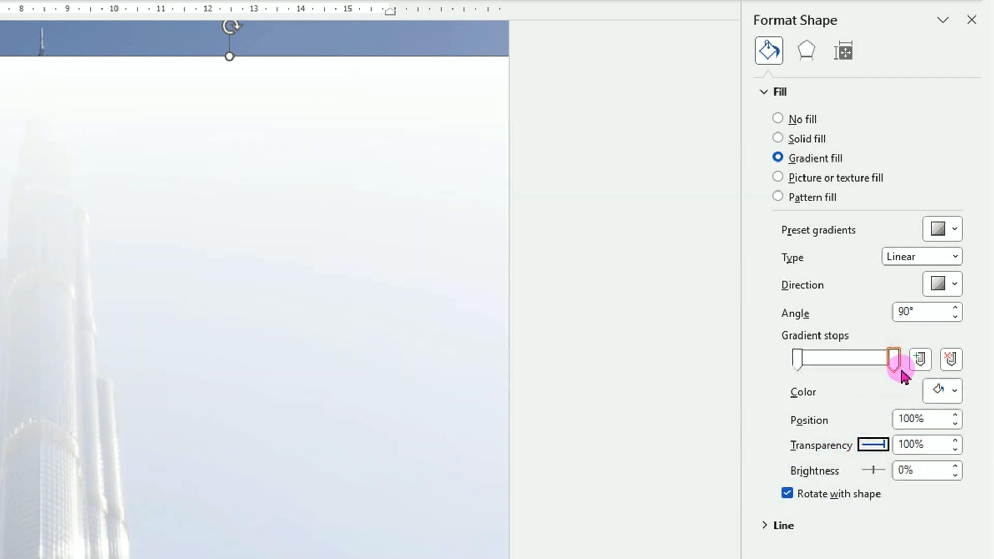
{"action": "left_click_drag", "start_coordinate": [895, 361], "coordinate": [876, 363]}
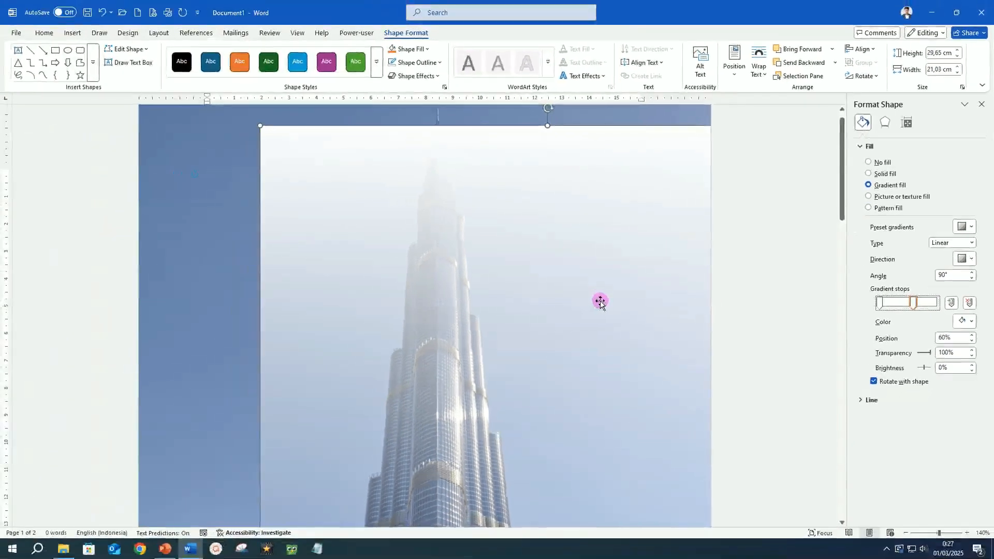
Step: Move the gradient rectangle back so it lines up over the photo rectangle
{"action": "left_click_drag", "start_coordinate": [588, 297], "coordinate": [484, 280]}
{"action": "scroll", "coordinate": [485, 280], "scroll_direction": "down", "scroll_amount": 4}
{"action": "scroll", "coordinate": [485, 280], "scroll_direction": "down", "scroll_amount": 3}
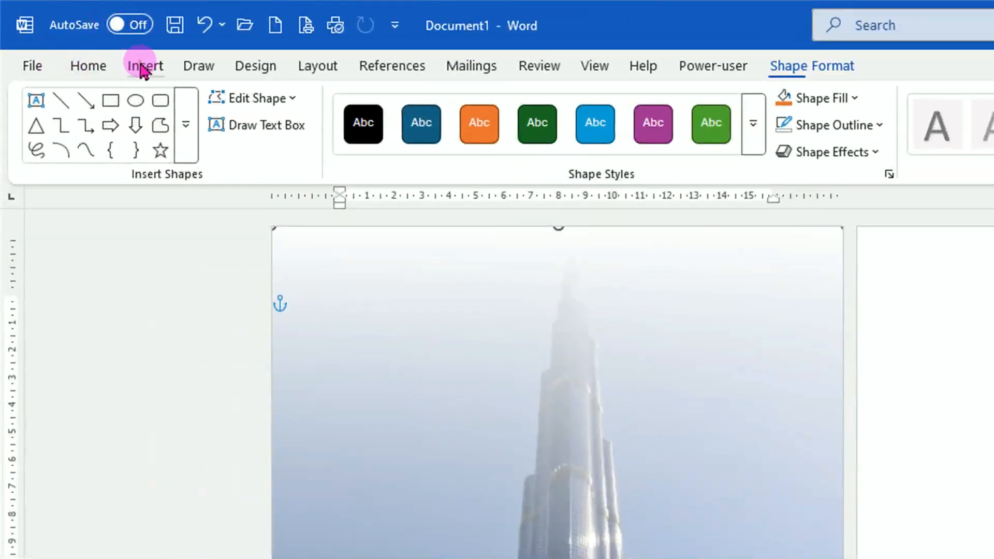
Step: Draw a right triangle across the lower part of the page and remove its outline
{"action": "left_click", "coordinate": [145, 67]}
{"action": "left_click", "coordinate": [305, 148]}
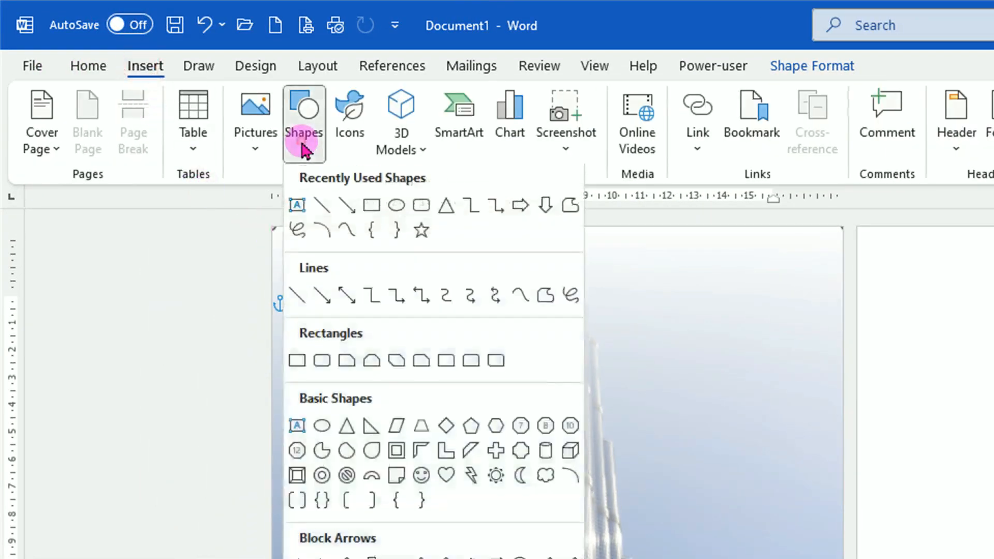
{"action": "left_click", "coordinate": [367, 429]}
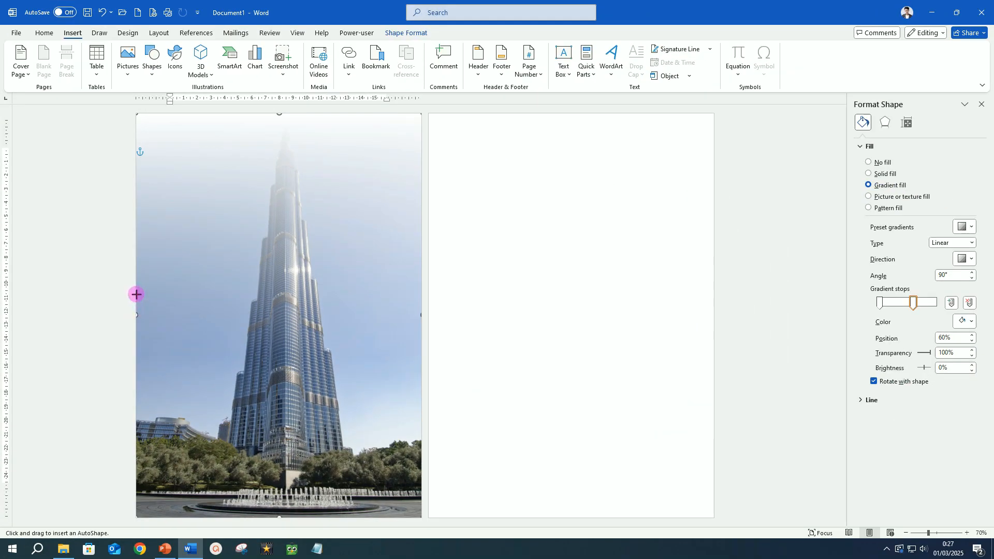
{"action": "mouse_move", "coordinate": [136, 294]}
{"action": "left_mouse_down"}
{"action": "mouse_move", "coordinate": [290, 430]}
{"action": "mouse_move", "coordinate": [420, 518]}
{"action": "left_mouse_up"}
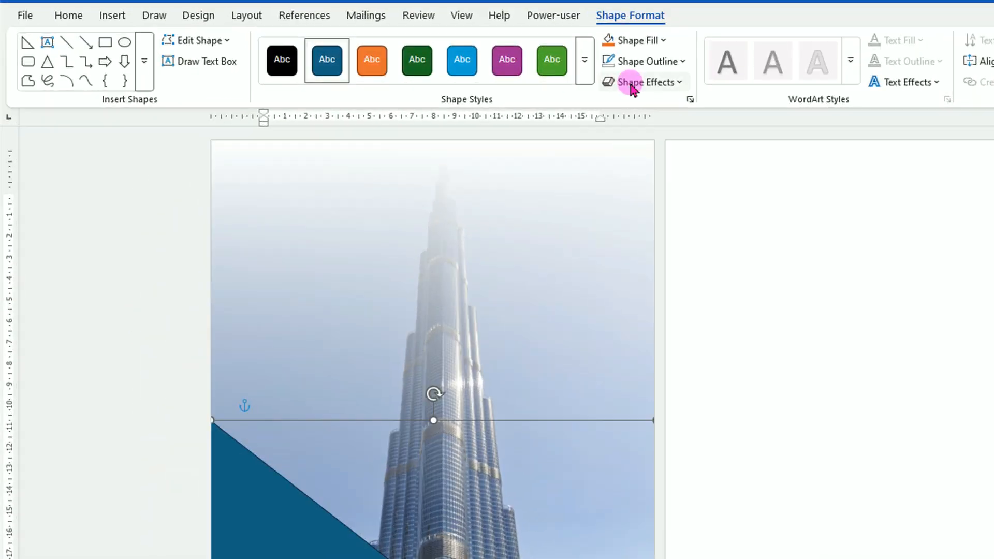
{"action": "left_click", "coordinate": [720, 62]}
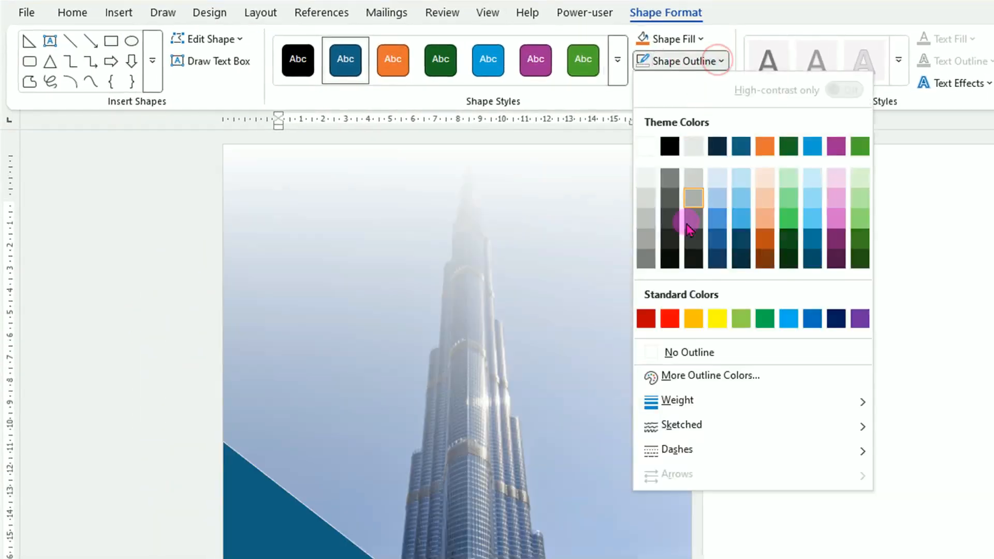
{"action": "left_click", "coordinate": [717, 353]}
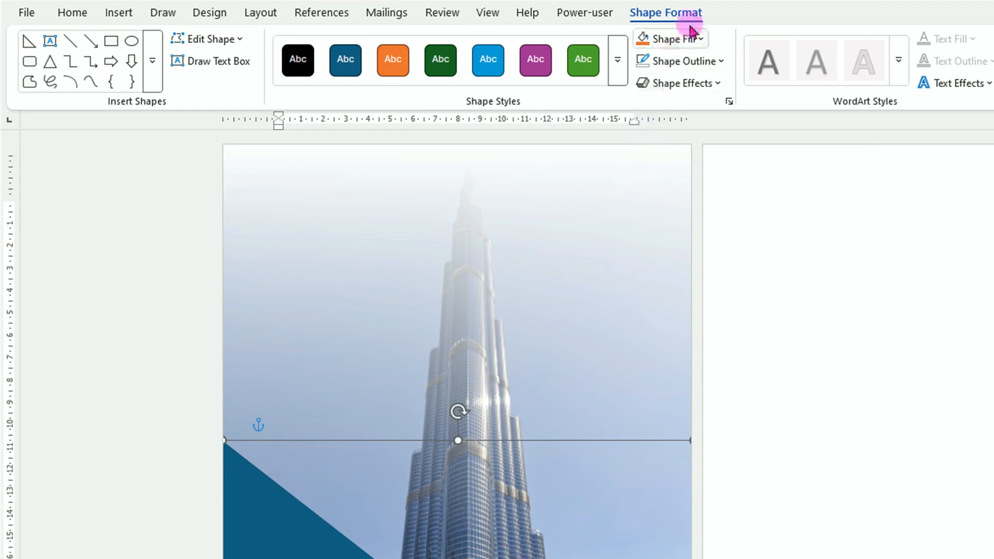
Step: Fill the lower triangle with a red colour picked from the standard colours palette
{"action": "left_click", "coordinate": [702, 39]}
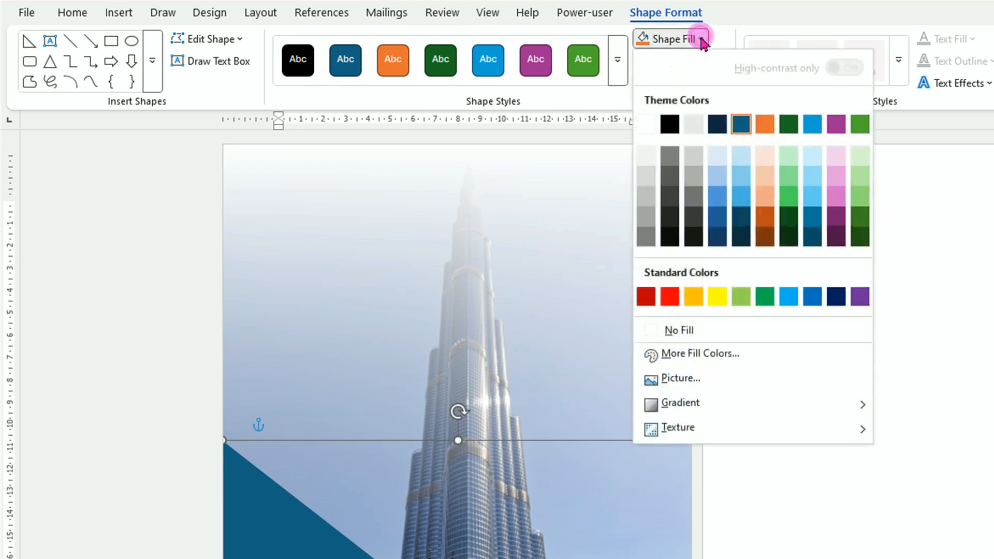
{"action": "left_click", "coordinate": [716, 357]}
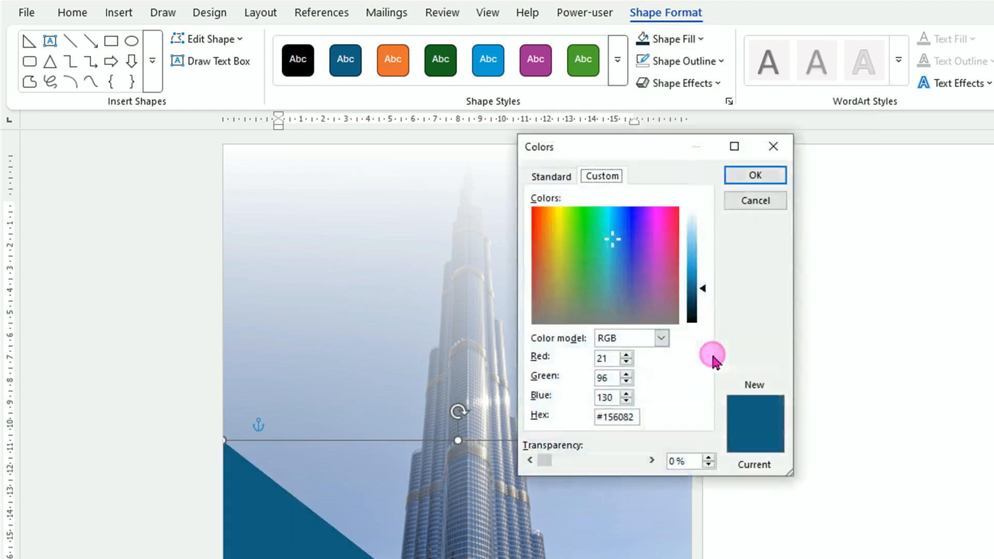
{"action": "left_click", "coordinate": [563, 178]}
{"action": "left_click", "coordinate": [633, 317]}
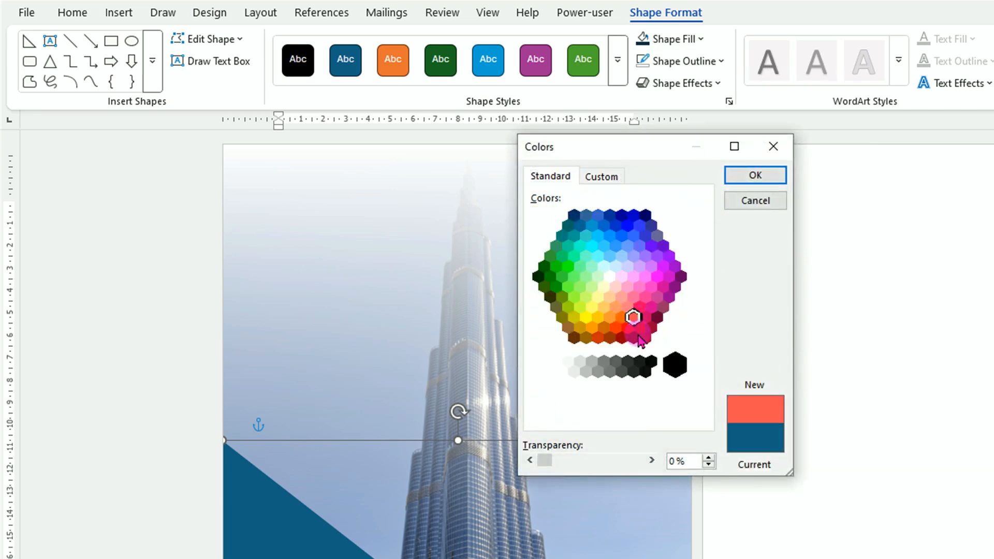
{"action": "left_click", "coordinate": [639, 327]}
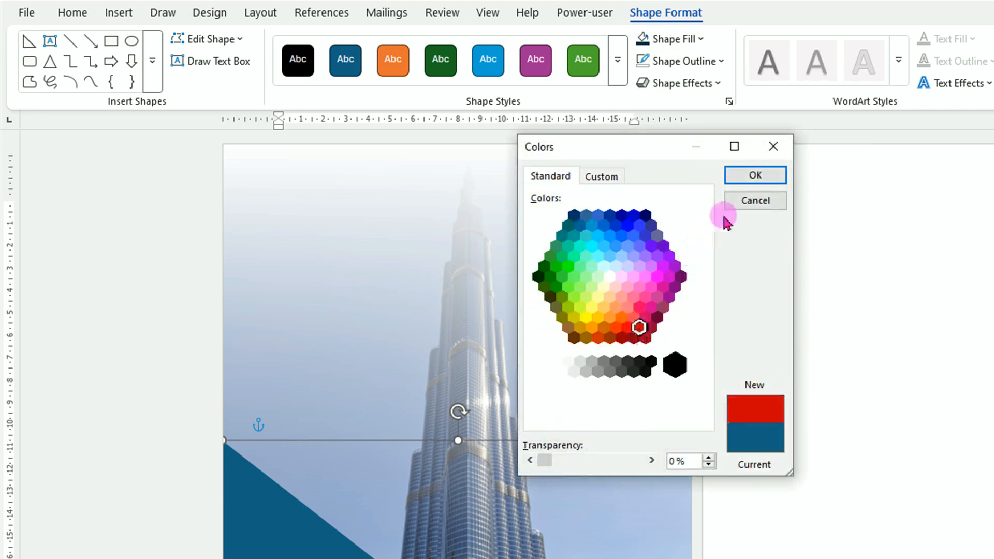
{"action": "left_click", "coordinate": [756, 175]}
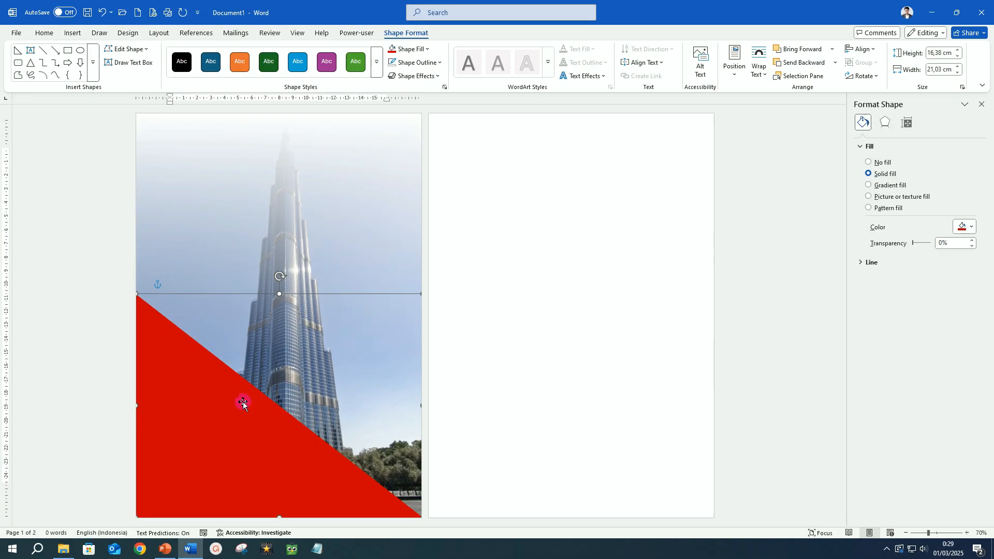
Step: Duplicate the red triangle, move the copy up, and fill it with white
{"action": "key", "text": "ctrl+d"}
{"action": "left_click_drag", "start_coordinate": [239, 415], "coordinate": [274, 249]}
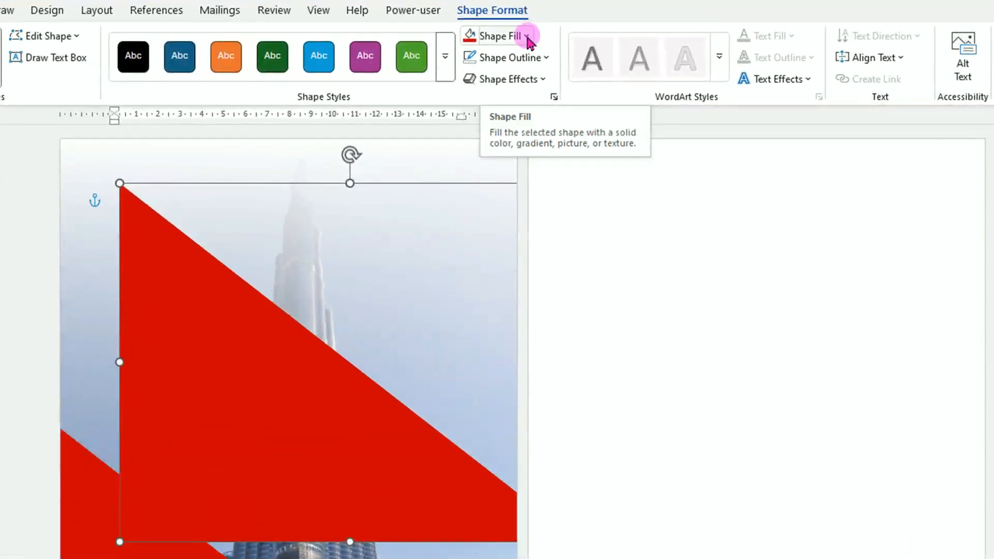
{"action": "left_click", "coordinate": [510, 37]}
{"action": "left_click", "coordinate": [474, 119]}
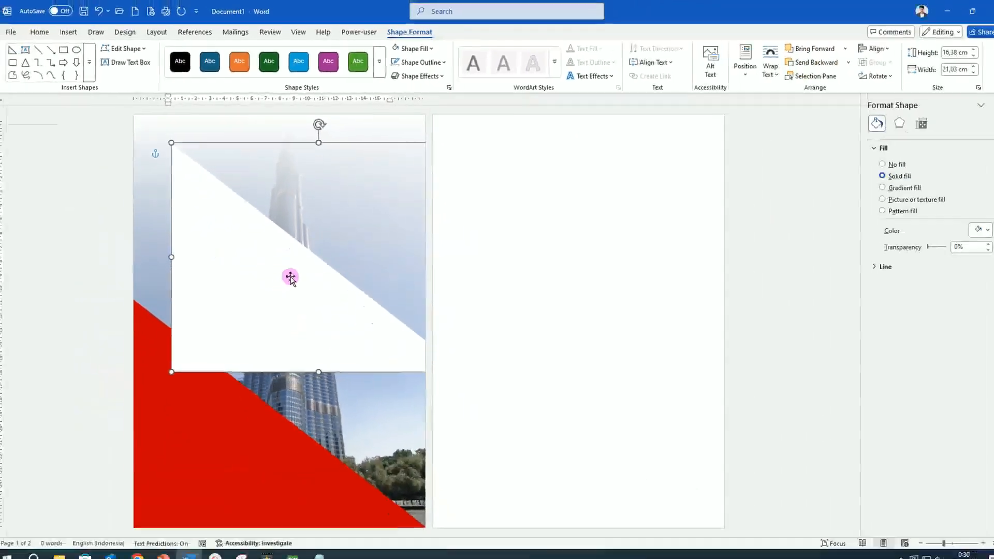
Step: Move the white triangle back over the red one and lower its top edge to leave a red diagonal band
{"action": "left_click_drag", "start_coordinate": [294, 363], "coordinate": [257, 549]}
{"action": "left_click_drag", "start_coordinate": [259, 410], "coordinate": [252, 423]}
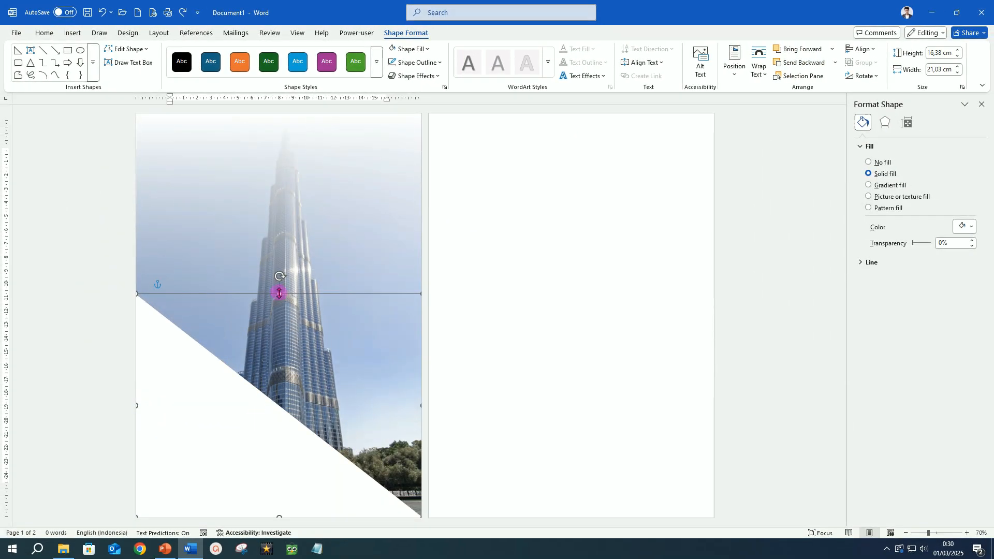
{"action": "left_click_drag", "start_coordinate": [279, 293], "coordinate": [276, 337]}
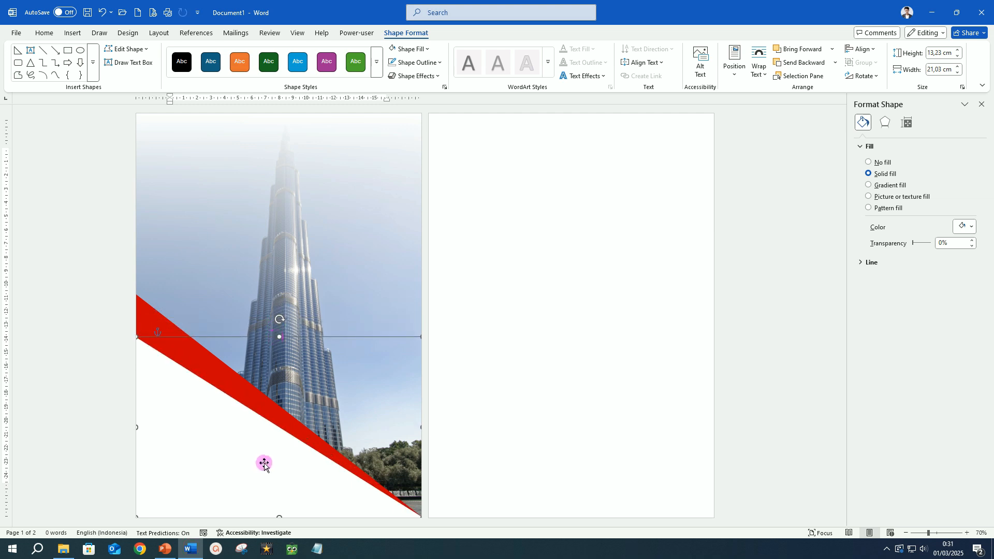
Step: Duplicate the white triangle, move the copy up, and fill it with a darker shade of dark blue
{"action": "key", "text": "ctrl+d"}
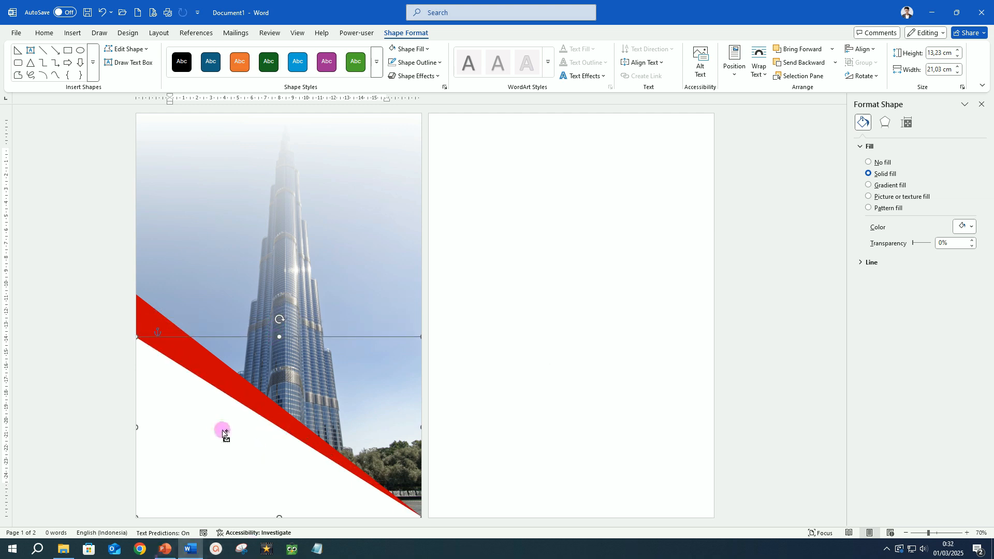
{"action": "left_click_drag", "start_coordinate": [326, 343], "coordinate": [349, 138]}
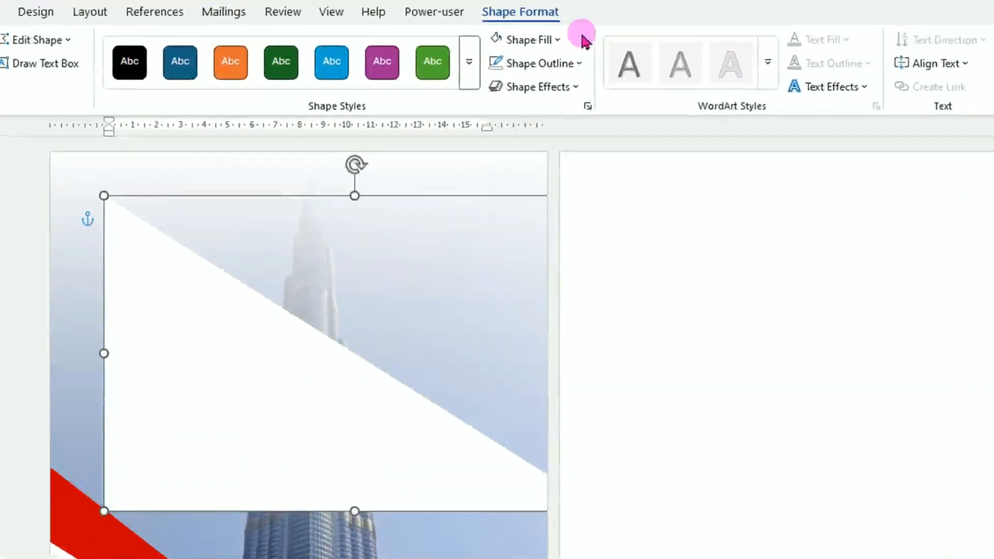
{"action": "left_click", "coordinate": [560, 41]}
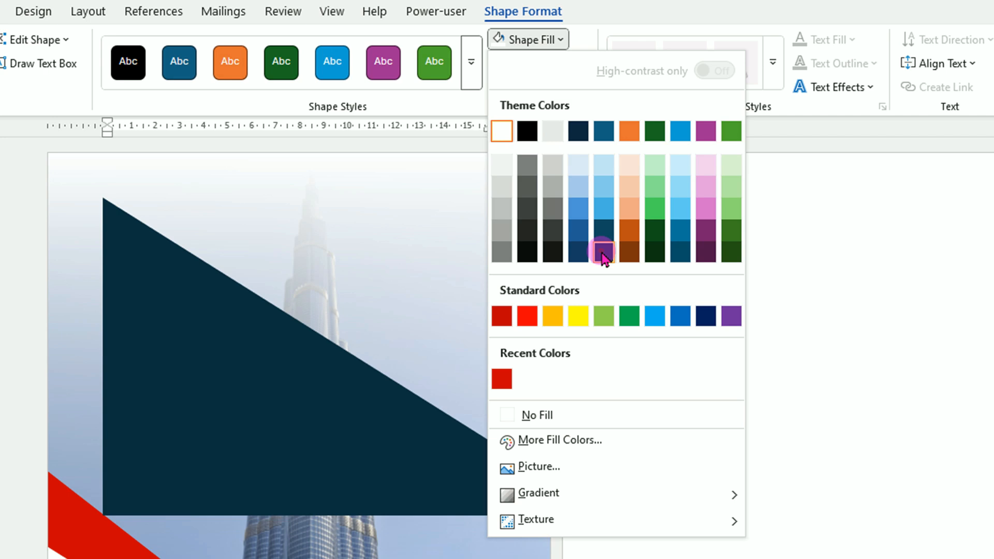
{"action": "left_click", "coordinate": [602, 251]}
Step: Place the dark blue triangle over the white one and shrink it slightly so a thin white stripe shows
{"action": "left_click_drag", "start_coordinate": [427, 410], "coordinate": [264, 558]}
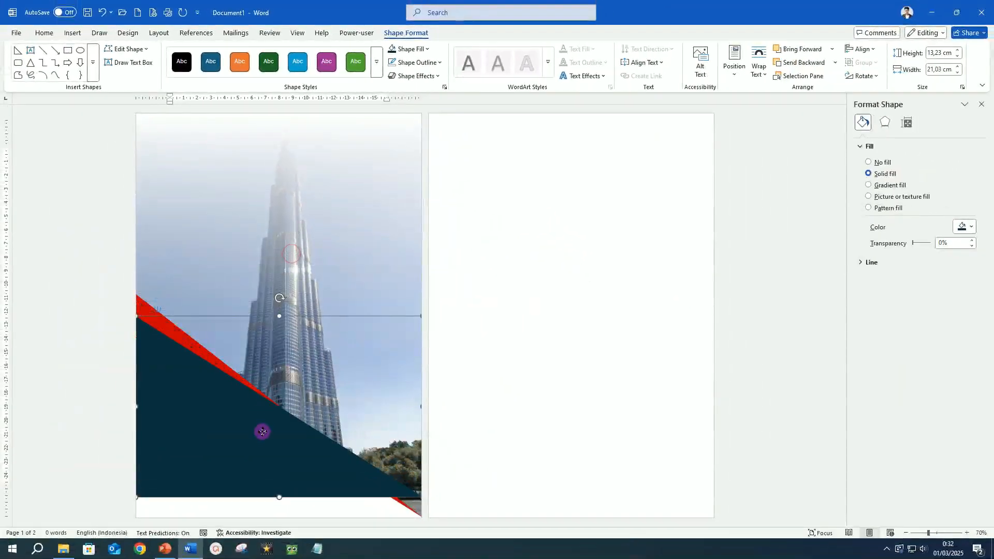
{"action": "left_click_drag", "start_coordinate": [258, 446], "coordinate": [260, 450]}
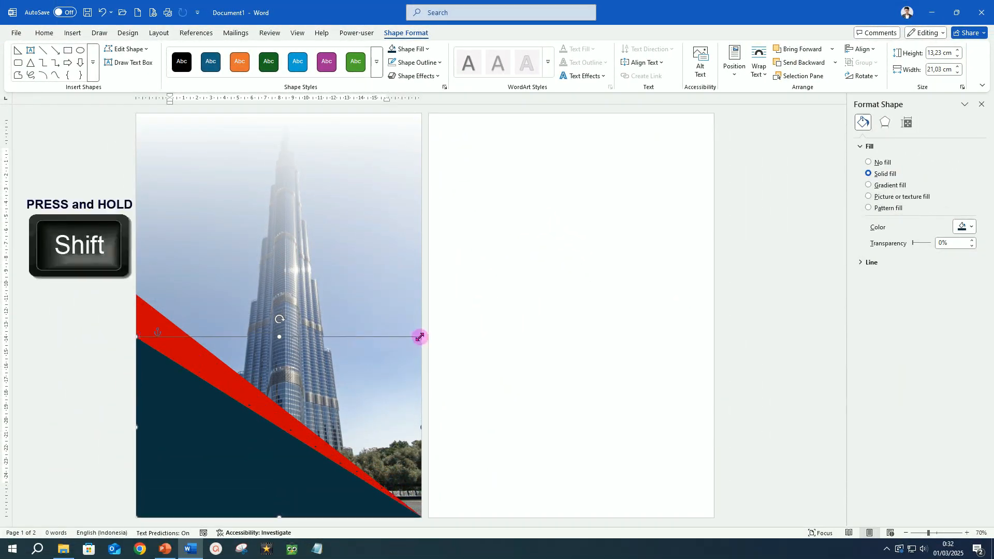
{"action": "left_click_drag", "start_coordinate": [418, 341], "coordinate": [418, 340]}
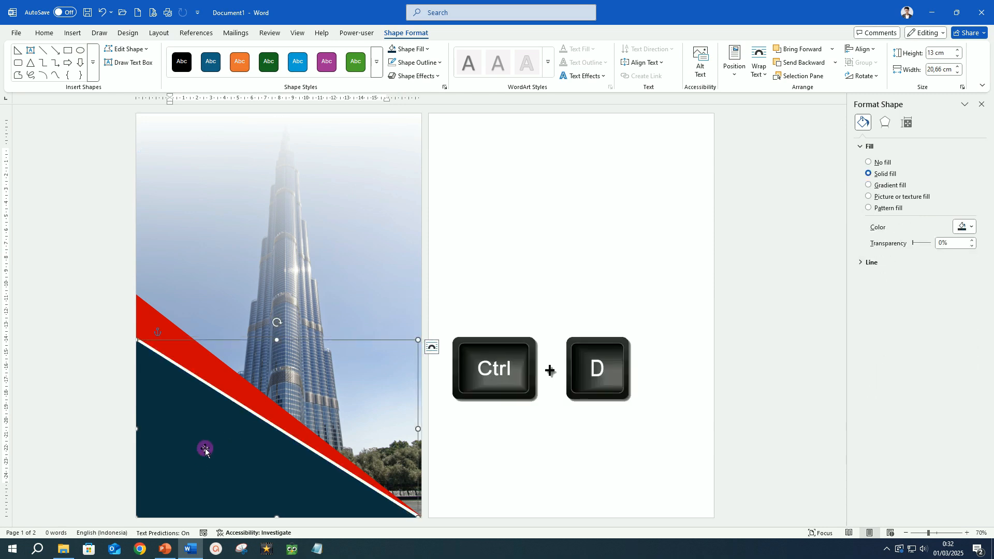
Step: Move the duplicated triangle up, rotate it right 90°, and position it at the page's upper left
{"action": "left_click_drag", "start_coordinate": [229, 449], "coordinate": [296, 249]}
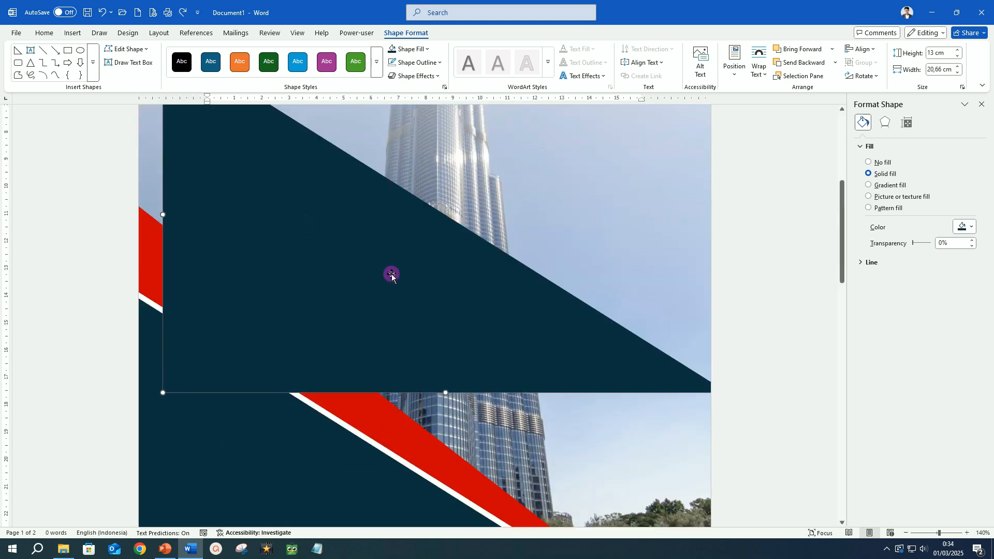
{"action": "left_click_drag", "start_coordinate": [388, 272], "coordinate": [563, 368]}
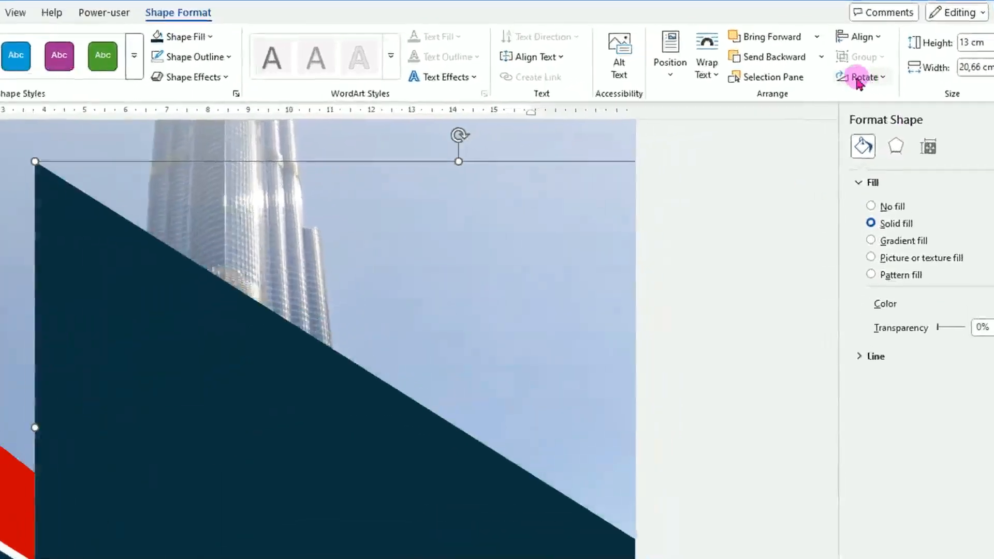
{"action": "left_click", "coordinate": [875, 77]}
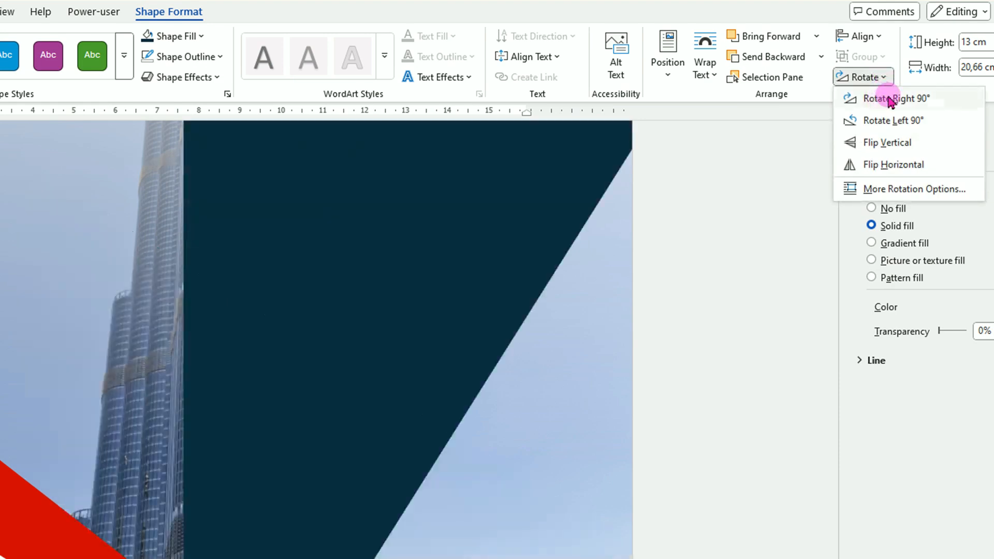
{"action": "left_click", "coordinate": [889, 99]}
{"action": "left_click_drag", "start_coordinate": [427, 270], "coordinate": [364, 343]}
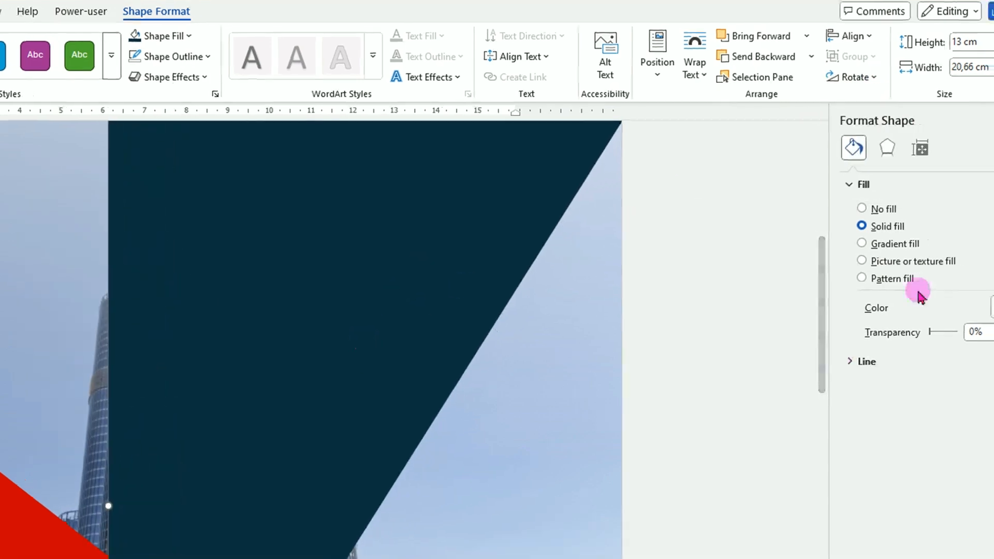
Step: Switch the rotated triangle to a gradient fill and set the first stop to a dark teal blue
{"action": "left_click", "coordinate": [861, 243]}
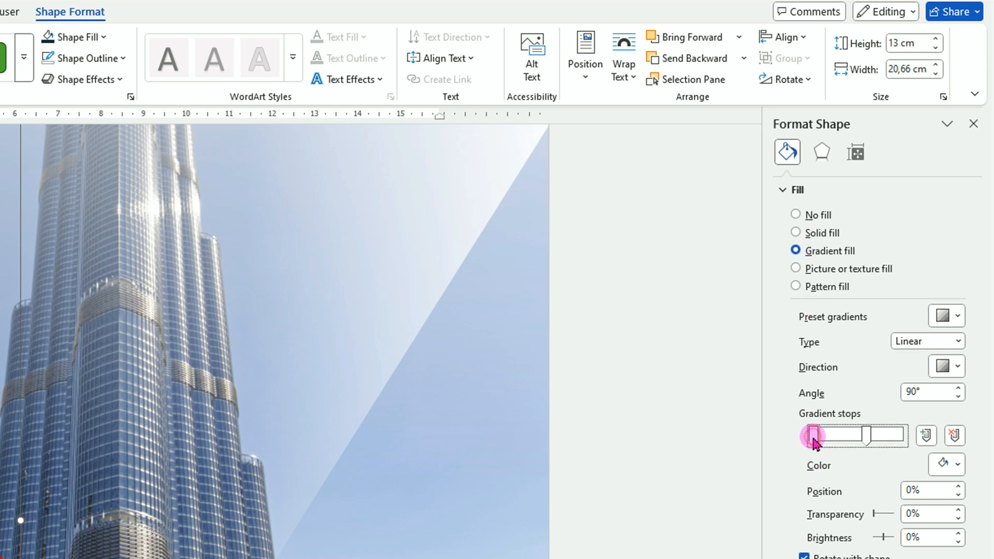
{"action": "left_click", "coordinate": [957, 465]}
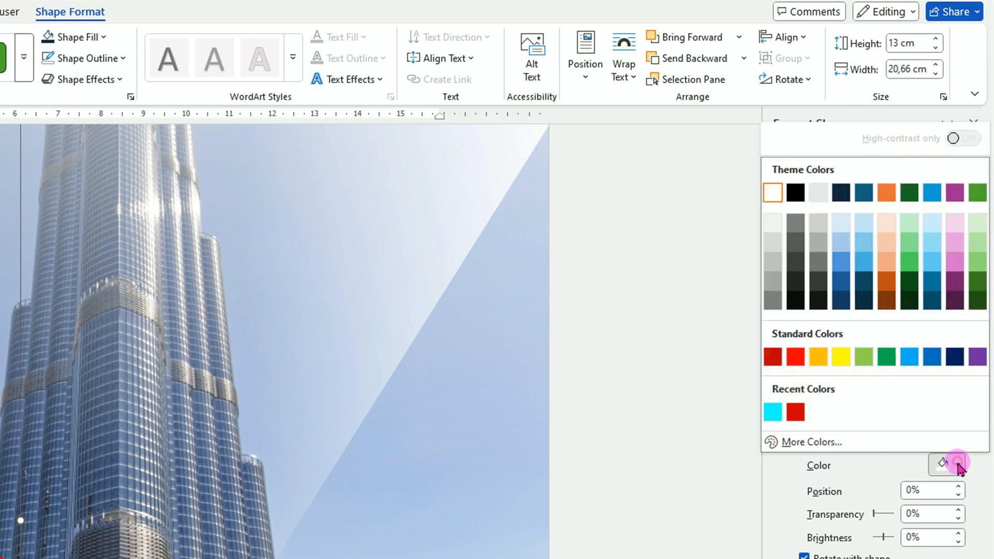
{"action": "left_click", "coordinate": [932, 284]}
Step: Move the second gradient stop to the end and set its colour to cyan
{"action": "left_click_drag", "start_coordinate": [864, 444], "coordinate": [921, 447]}
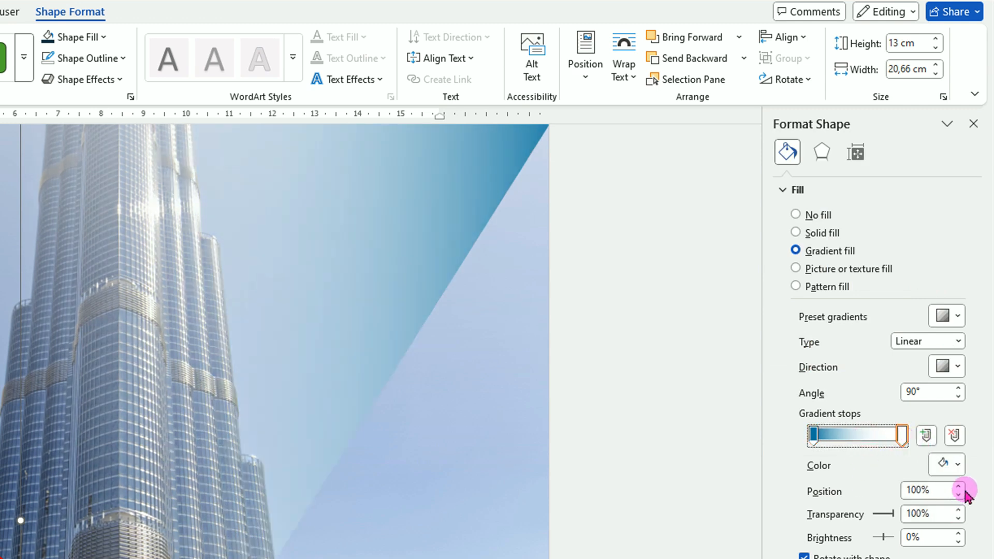
{"action": "left_click", "coordinate": [957, 466]}
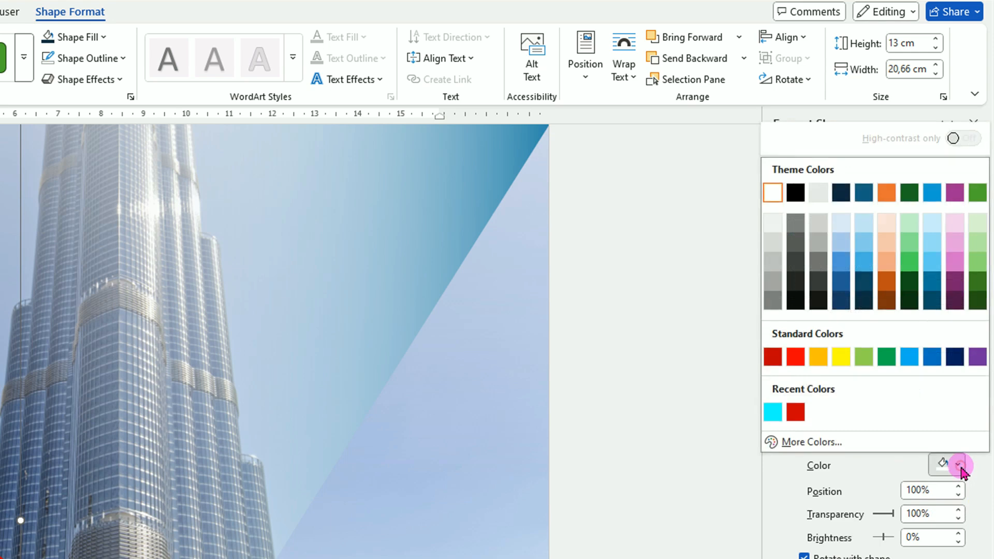
{"action": "left_click", "coordinate": [773, 412]}
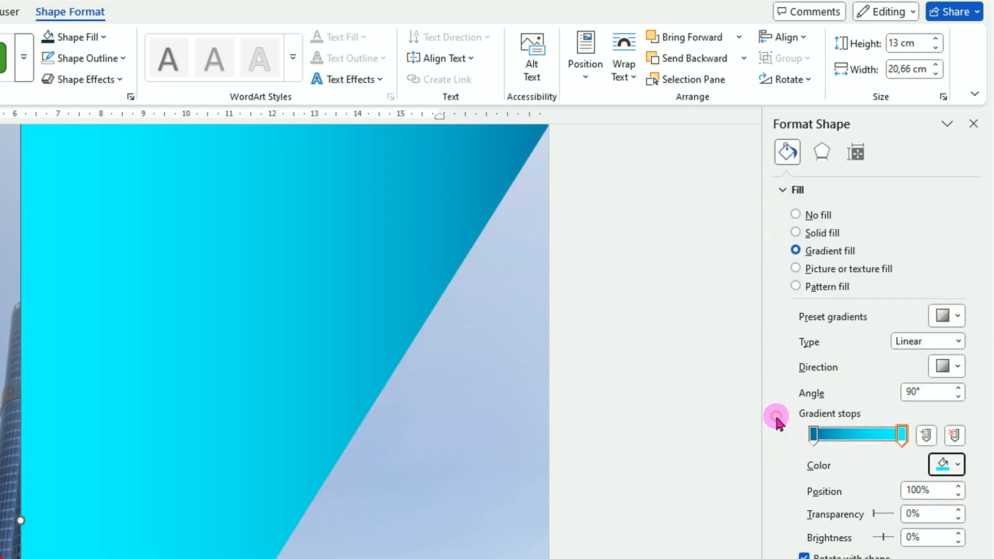
Step: Set the gradient angle to 0° and the end stop's transparency to 20%
{"action": "left_click", "coordinate": [958, 397]}
{"action": "left_click", "coordinate": [902, 435]}
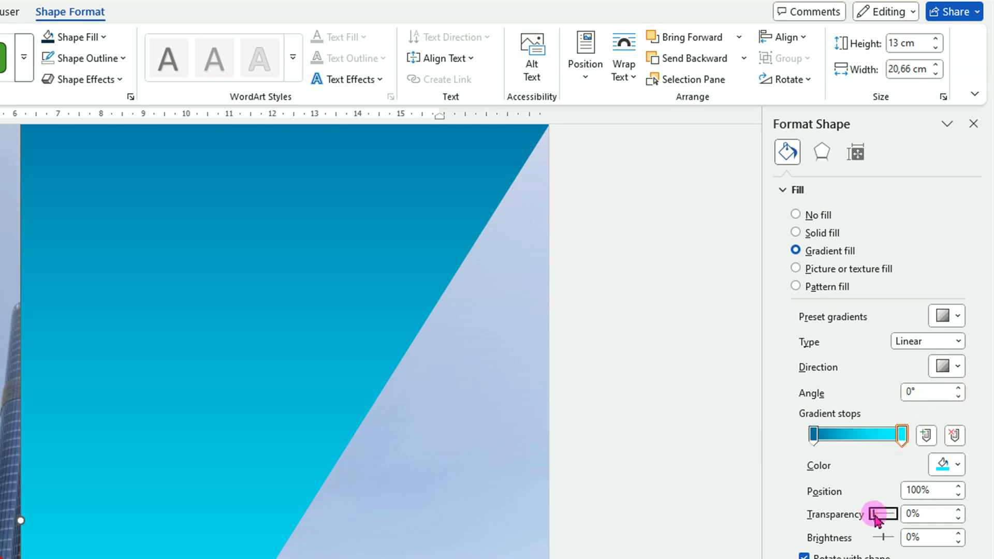
{"action": "left_click", "coordinate": [958, 510]}
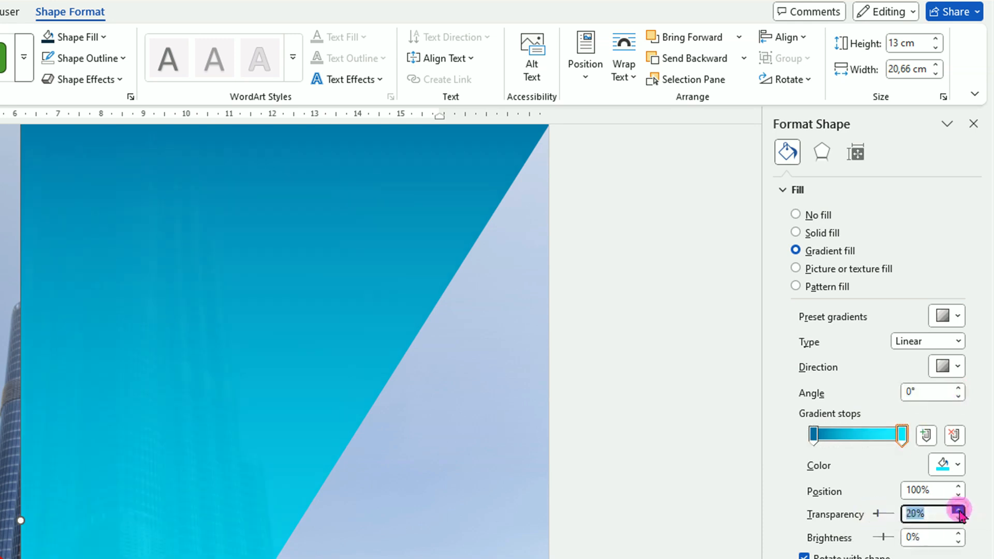
Step: Reposition the cyan triangle against the page's left edge, narrow it, and stretch it down to the page bottom
{"action": "scroll", "coordinate": [275, 283], "scroll_direction": "down", "scroll_amount": 5}
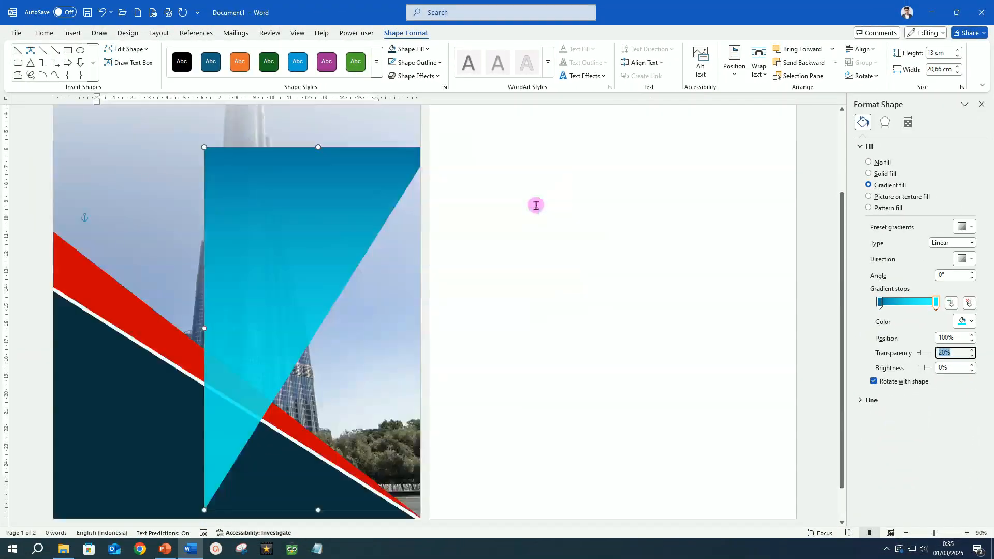
{"action": "scroll", "coordinate": [537, 205], "scroll_direction": "down", "scroll_amount": 2}
{"action": "left_click_drag", "start_coordinate": [318, 291], "coordinate": [201, 176]}
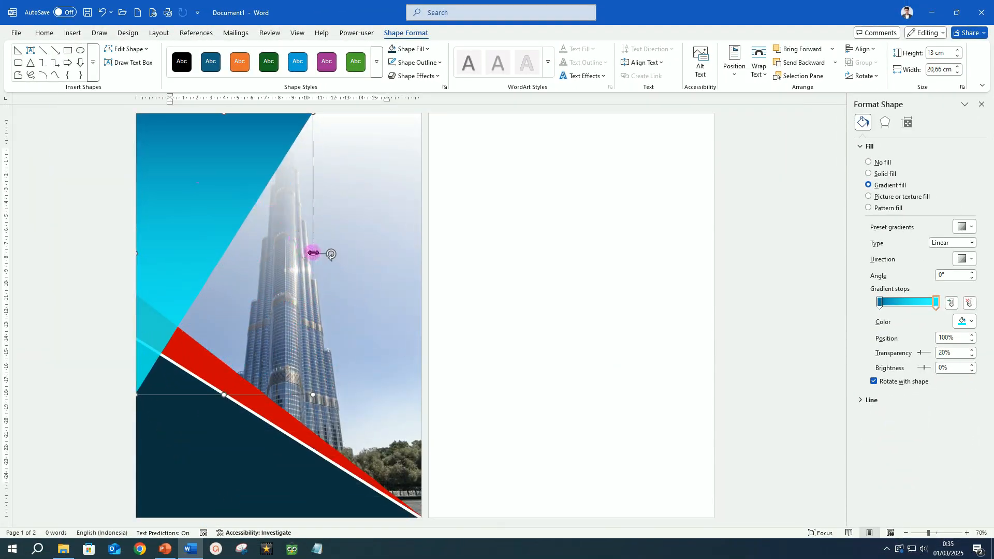
{"action": "left_click_drag", "start_coordinate": [313, 254], "coordinate": [270, 254]}
{"action": "left_click_drag", "start_coordinate": [204, 395], "coordinate": [206, 518]}
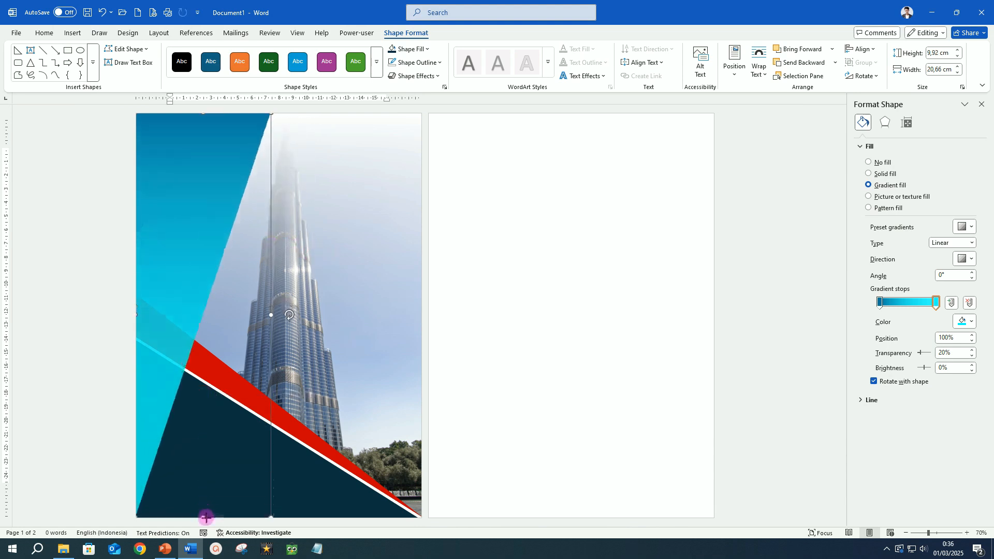
Step: Duplicate the dark triangle, move the copy up onto the photo, and give it a gradient fill with the end stop at 100%
{"action": "left_click", "coordinate": [333, 491]}
{"action": "key", "text": "ctrl+d"}
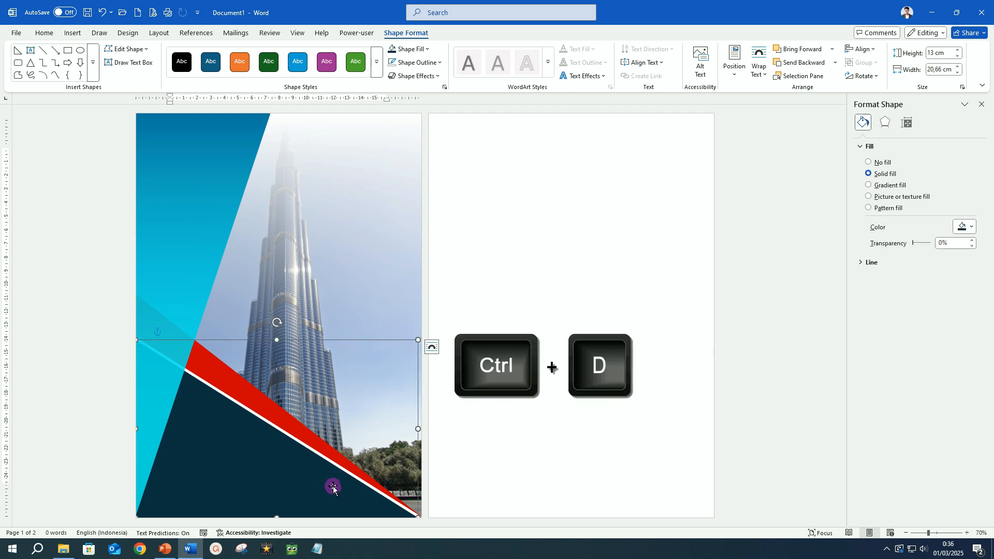
{"action": "left_click_drag", "start_coordinate": [255, 462], "coordinate": [269, 338]}
{"action": "scroll", "coordinate": [302, 356], "scroll_direction": "up", "scroll_amount": 5}
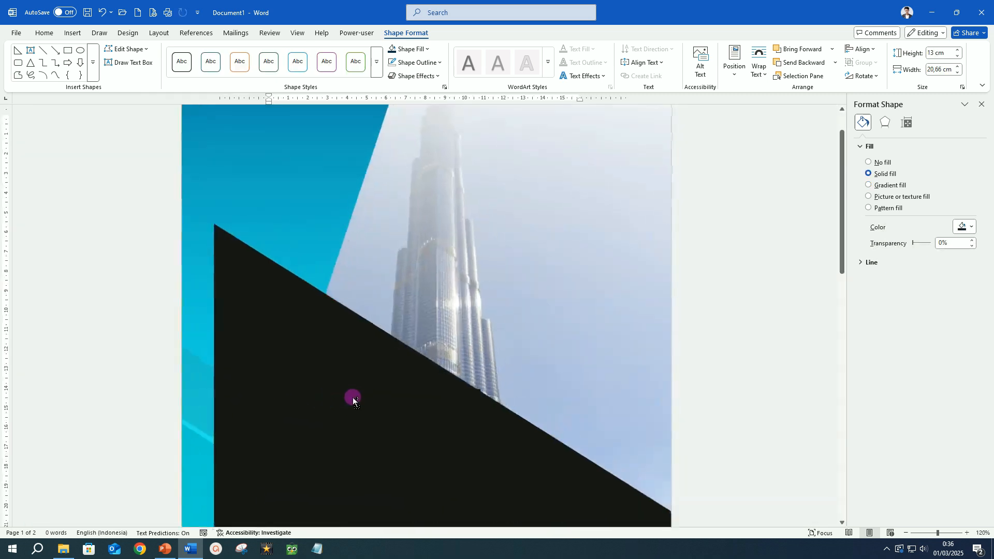
{"action": "left_click_drag", "start_coordinate": [403, 439], "coordinate": [408, 332]}
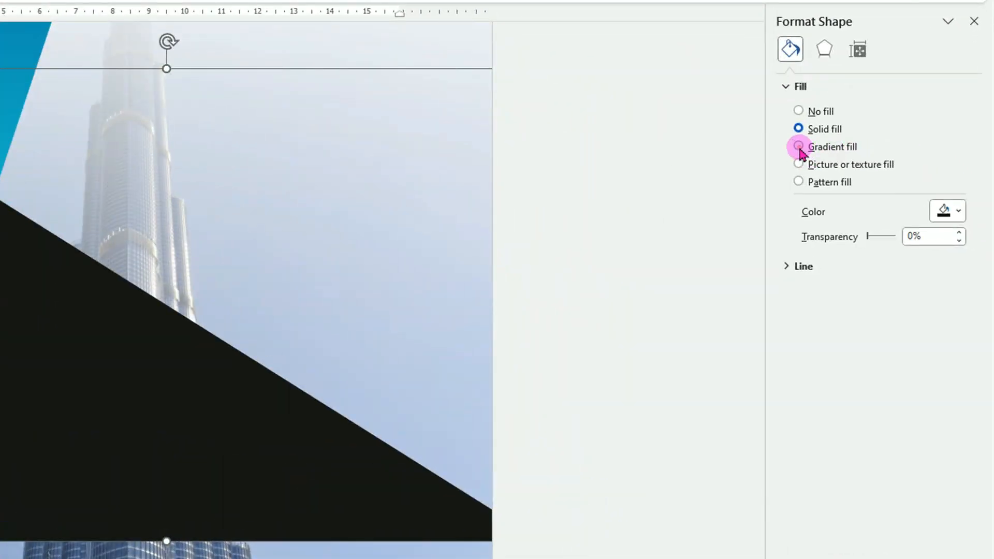
{"action": "left_click", "coordinate": [799, 146]}
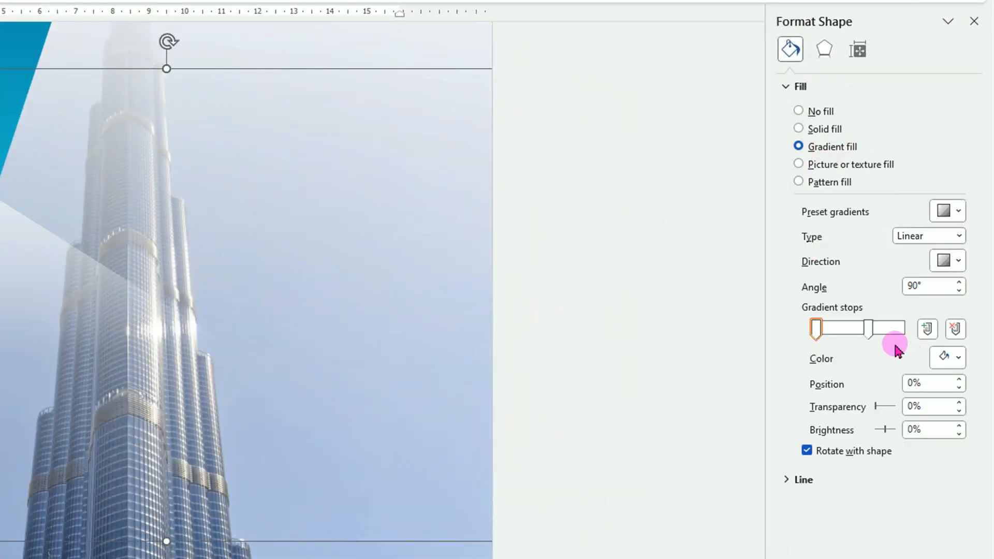
{"action": "left_click_drag", "start_coordinate": [870, 334], "coordinate": [923, 339]}
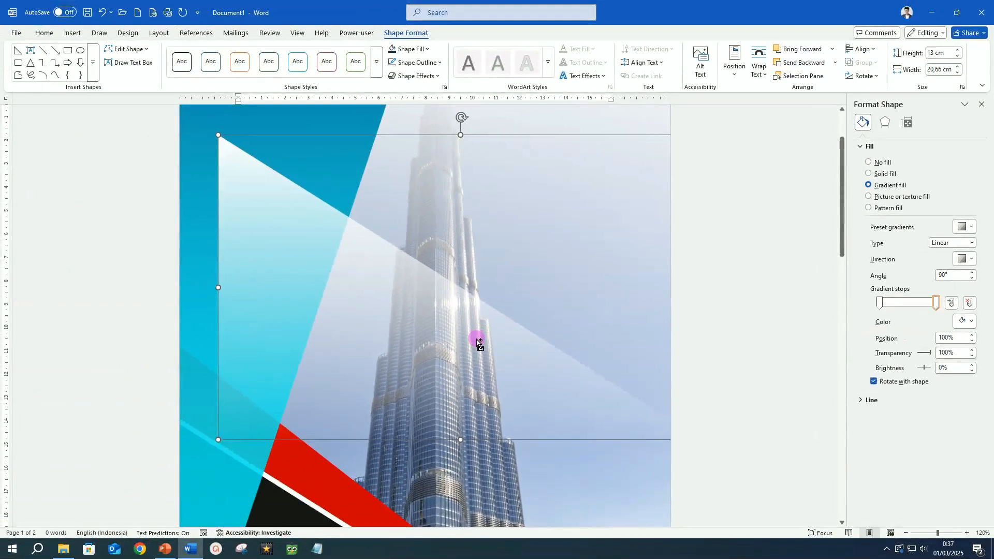
Step: Reposition and resize the gradient triangle so it covers the page's lower left area
{"action": "scroll", "coordinate": [476, 339], "scroll_direction": "down", "scroll_amount": 3, "text": "ctrl"}
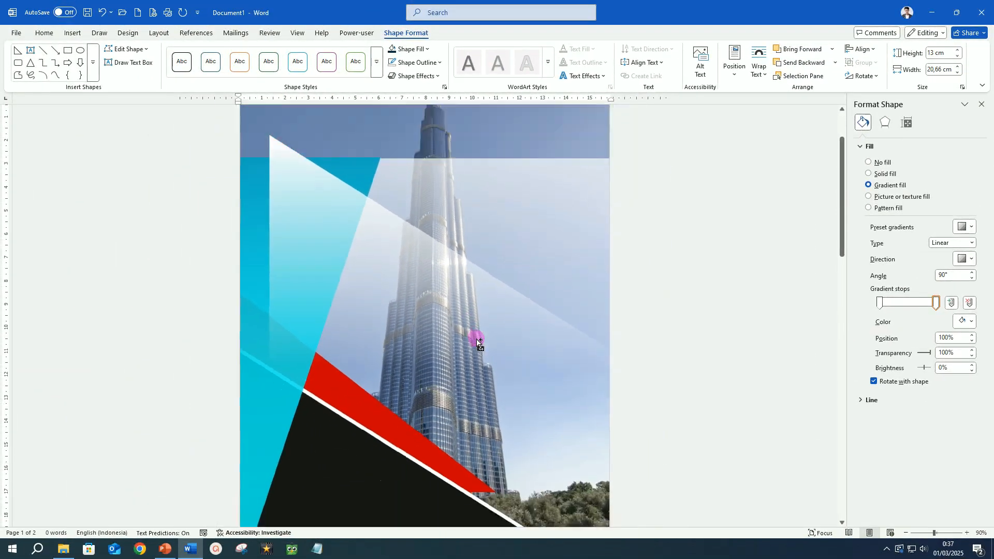
{"action": "left_click_drag", "start_coordinate": [247, 270], "coordinate": [272, 273]}
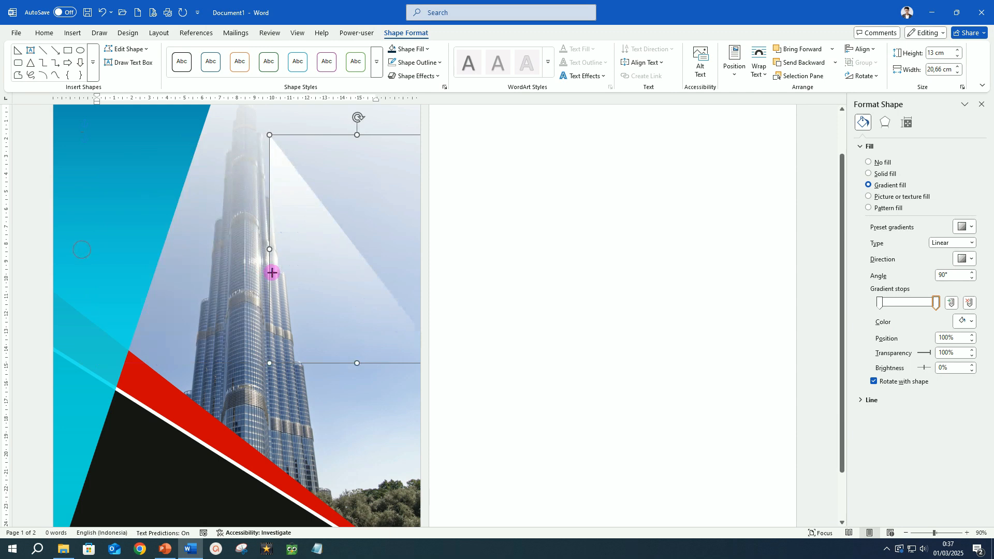
{"action": "left_click_drag", "start_coordinate": [344, 301], "coordinate": [185, 462]}
{"action": "scroll", "coordinate": [269, 310], "scroll_direction": "down", "scroll_amount": 2, "text": "ctrl"}
{"action": "left_click_drag", "start_coordinate": [205, 336], "coordinate": [206, 182]}
{"action": "left_click_drag", "start_coordinate": [272, 350], "coordinate": [321, 352]}
{"action": "left_click_drag", "start_coordinate": [332, 352], "coordinate": [343, 348]}
Step: Set the first gradient stop's transparency to 54% and deselect the shape
{"action": "left_click_drag", "start_coordinate": [919, 354], "coordinate": [926, 355]}
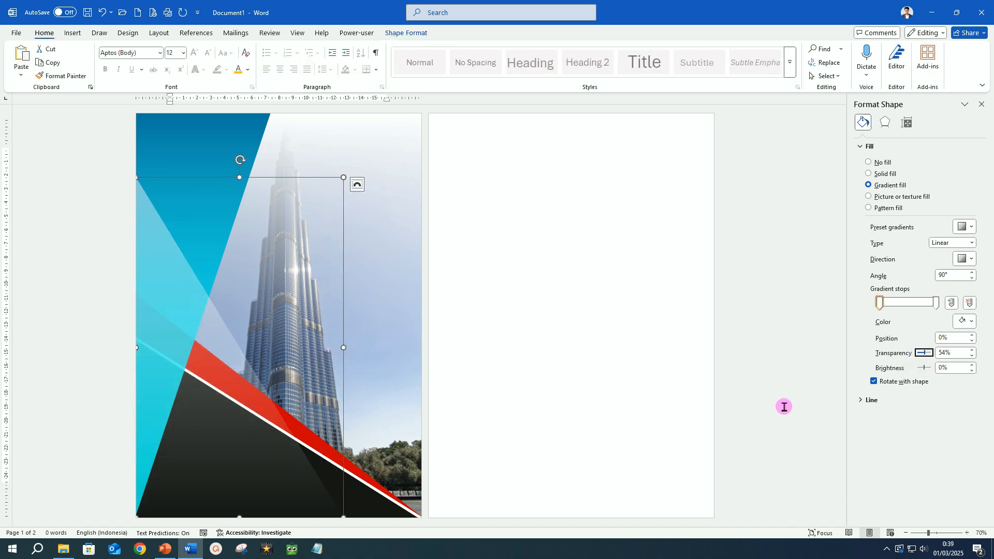
{"action": "left_click", "coordinate": [793, 385]}
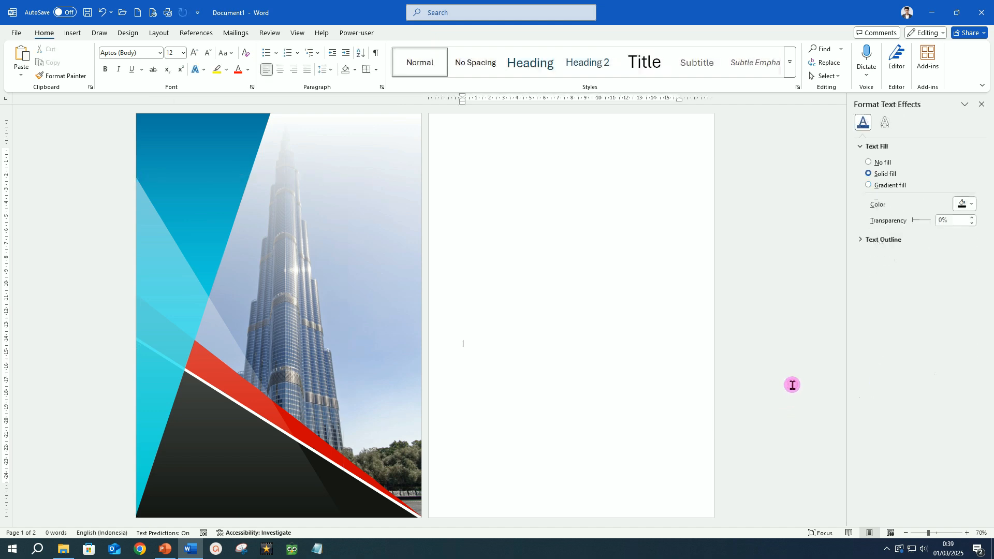
Step: In File Explorer, copy the TUT WURI image from the Pictures folder and return to Word
{"action": "left_click", "coordinate": [74, 553]}
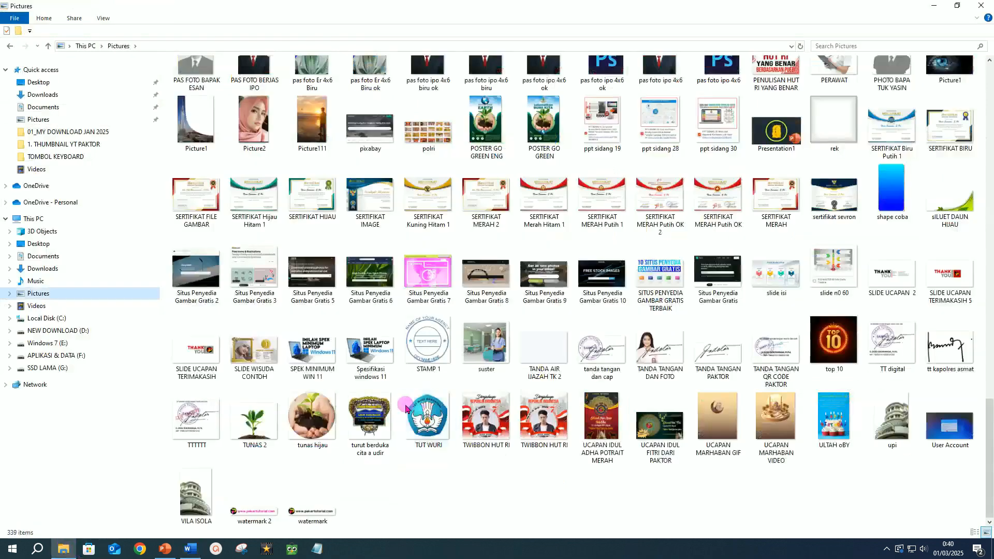
{"action": "right_click", "coordinate": [428, 422]}
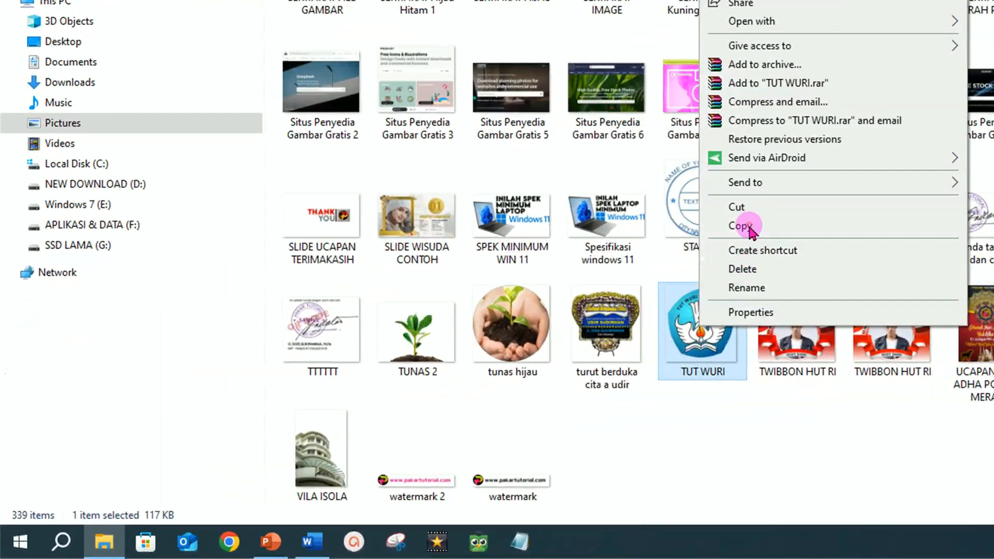
{"action": "left_click", "coordinate": [730, 236]}
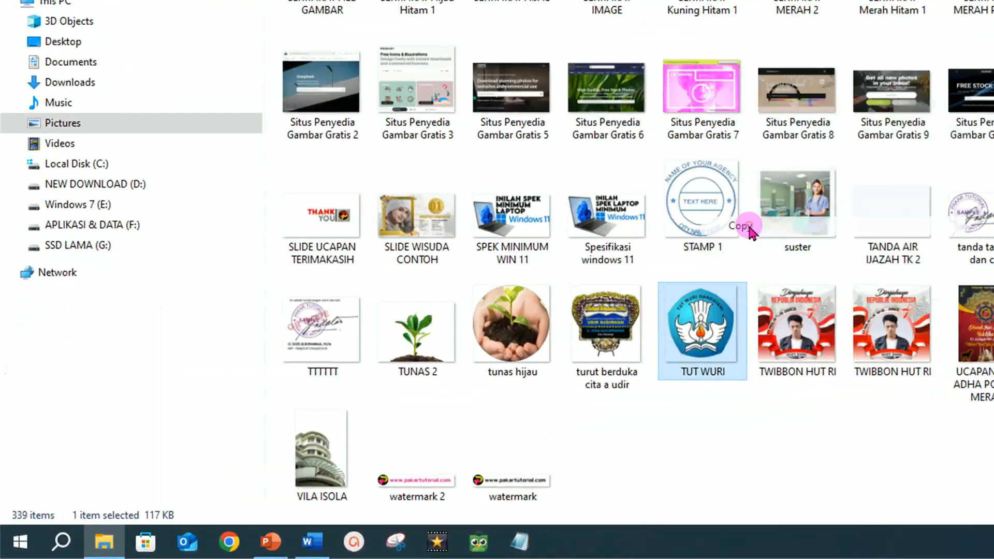
{"action": "left_click", "coordinate": [317, 544]}
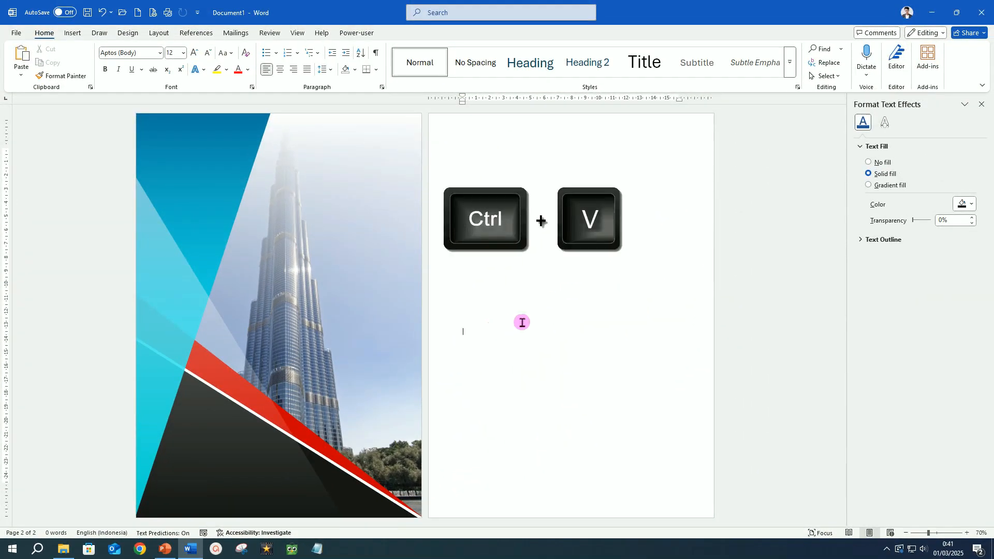
Step: Paste the logo onto the second page and set its text wrapping to In Front of Text
{"action": "key", "text": "ctrl+v"}
{"action": "left_click", "coordinate": [533, 371]}
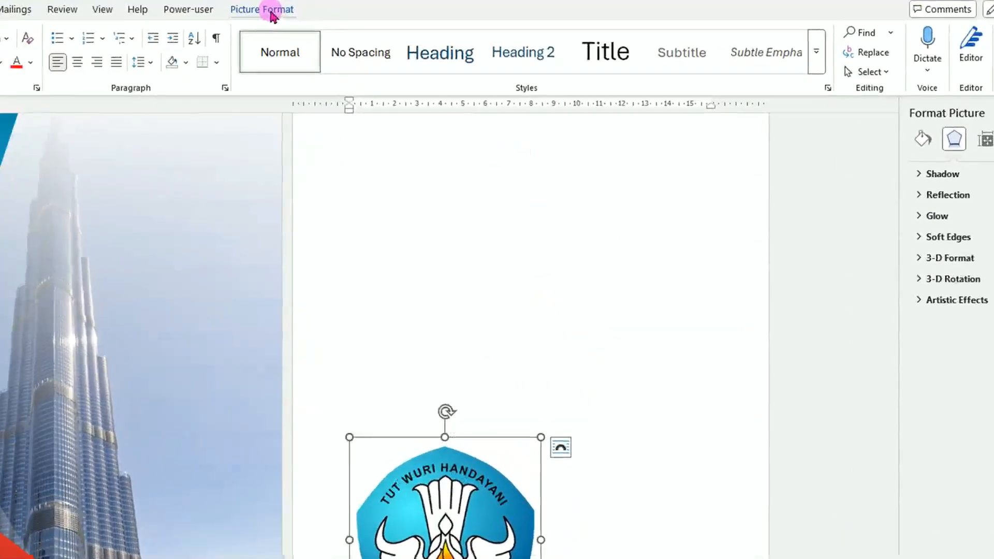
{"action": "left_click", "coordinate": [273, 12]}
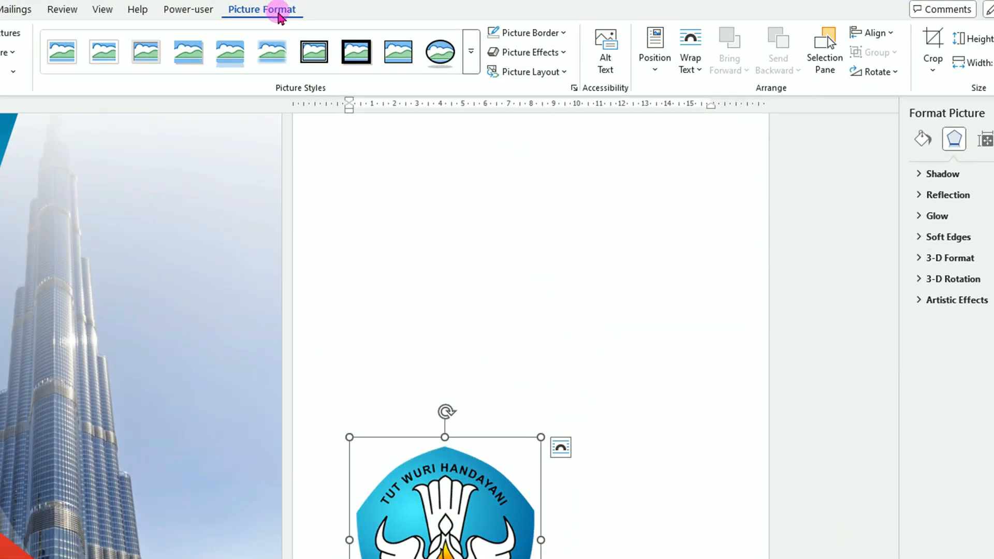
{"action": "left_click", "coordinate": [701, 72]}
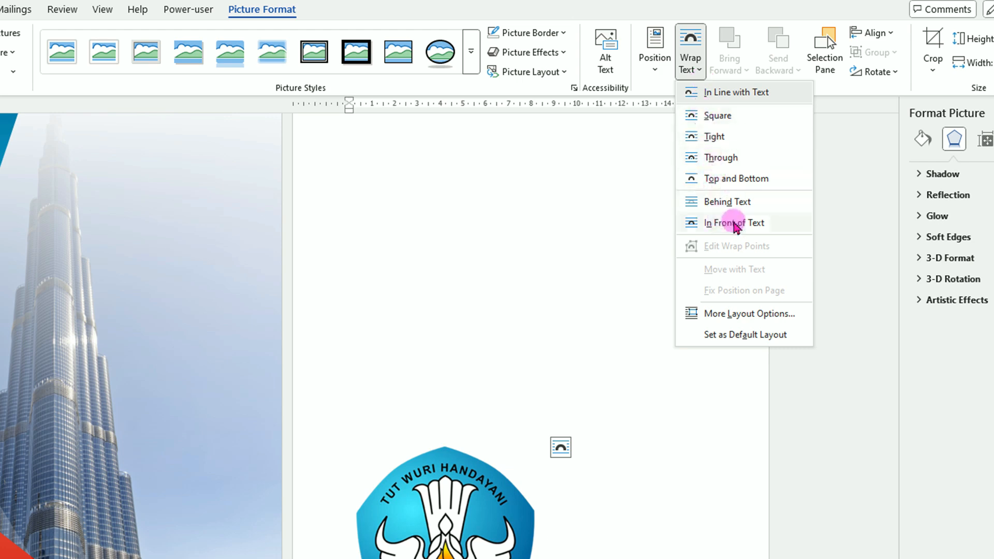
{"action": "left_click", "coordinate": [734, 223]}
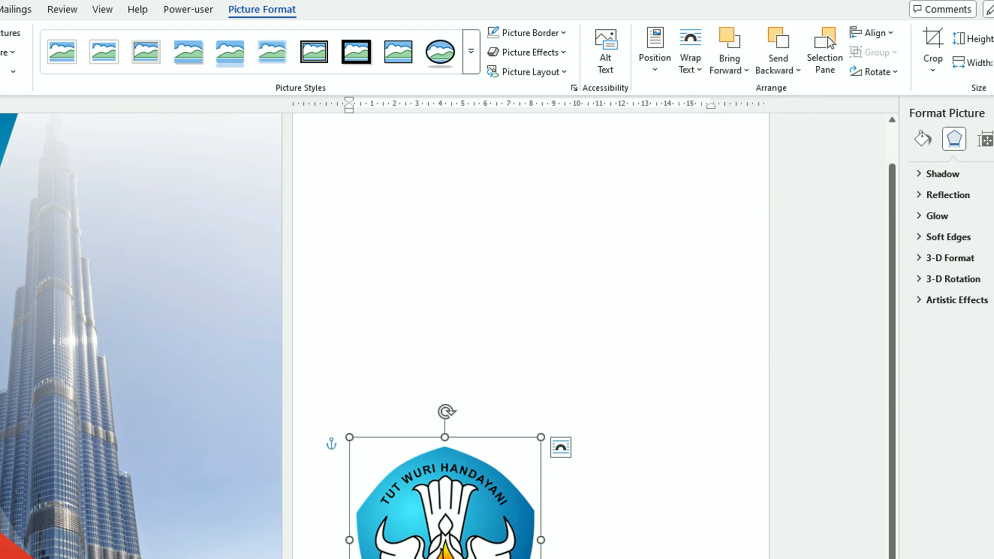
Step: Move the logo onto the cover's blue area near the top and shrink it to a small size
{"action": "left_click_drag", "start_coordinate": [480, 558], "coordinate": [494, 385]}
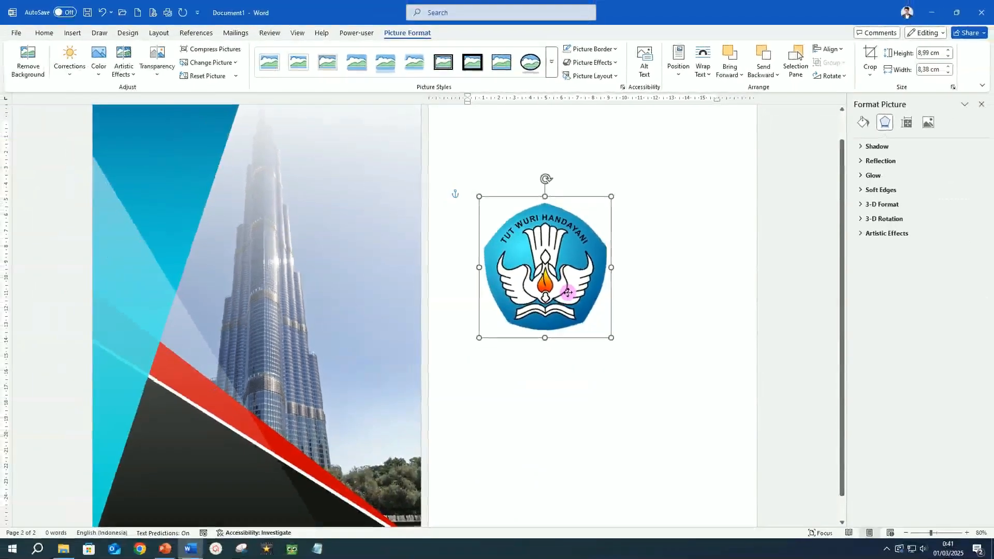
{"action": "left_click_drag", "start_coordinate": [583, 295], "coordinate": [229, 220]}
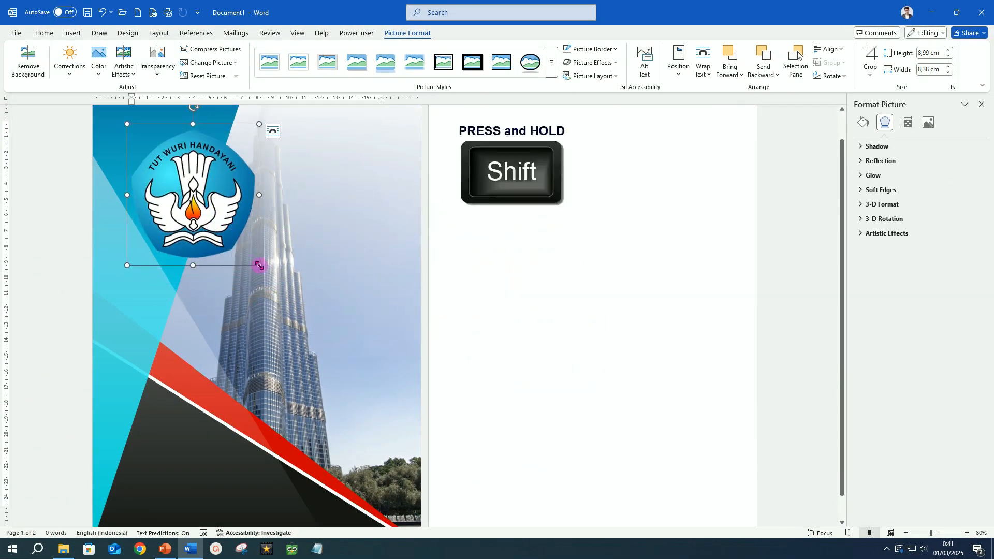
{"action": "left_click_drag", "start_coordinate": [259, 265], "coordinate": [165, 156]}
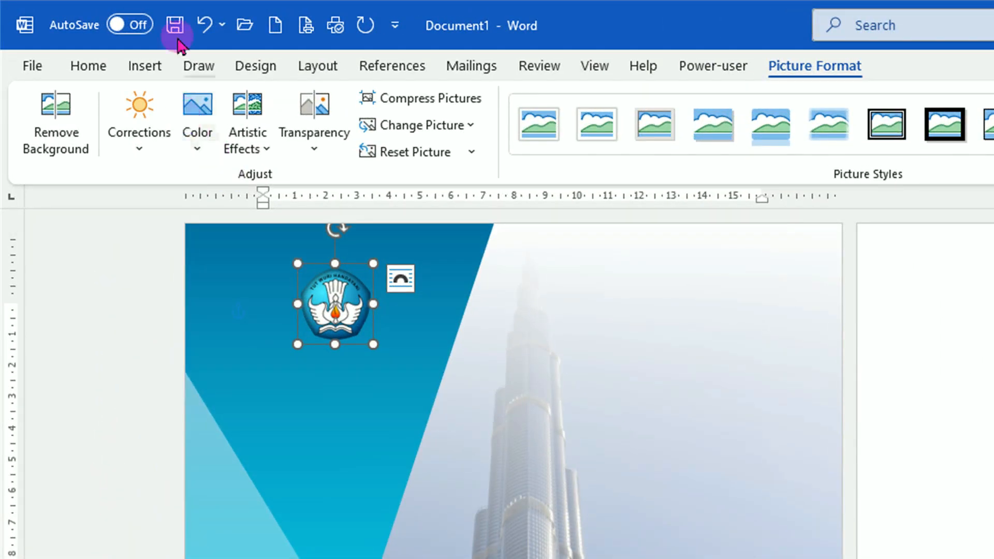
Step: Insert a WordArt in the first style reading "COMPANY NAME" and set its text fill to white
{"action": "left_click", "coordinate": [147, 70]}
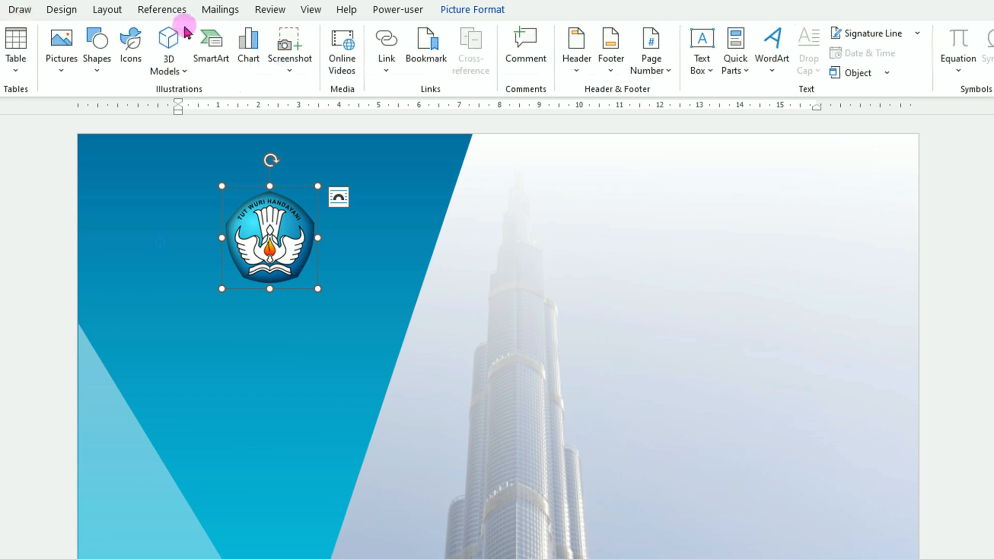
{"action": "left_click", "coordinate": [775, 70]}
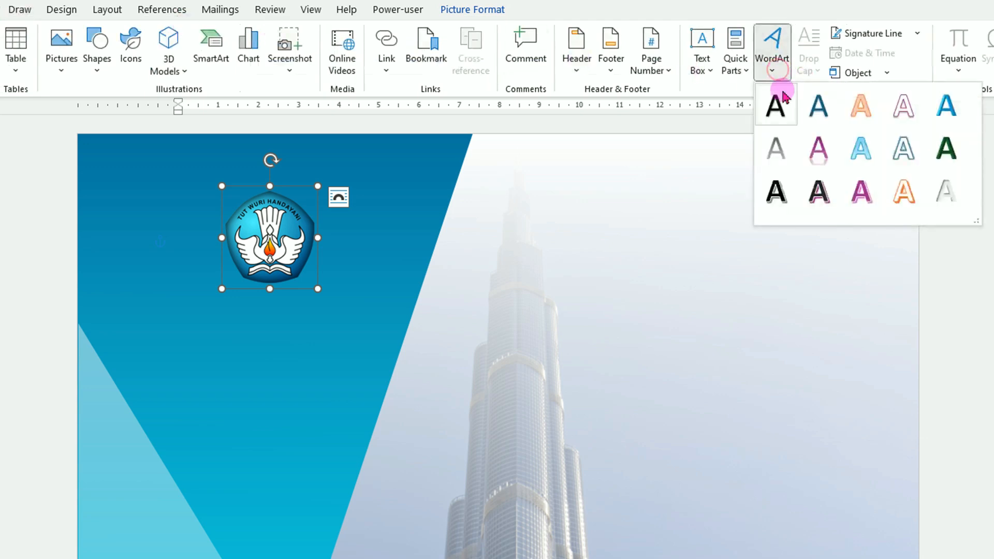
{"action": "left_click", "coordinate": [775, 106]}
{"action": "type", "text": "COMP"}
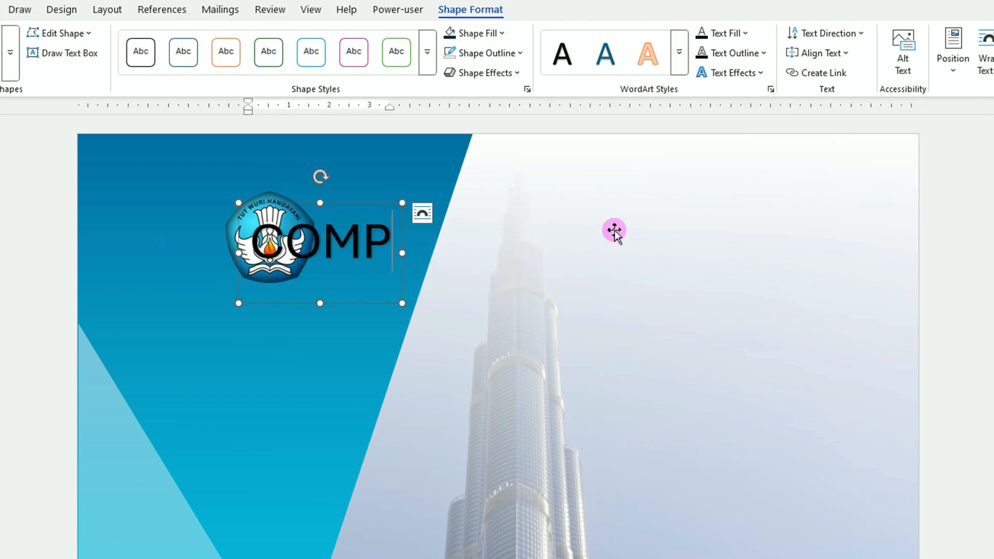
{"action": "type", "text": "ANY NAME"}
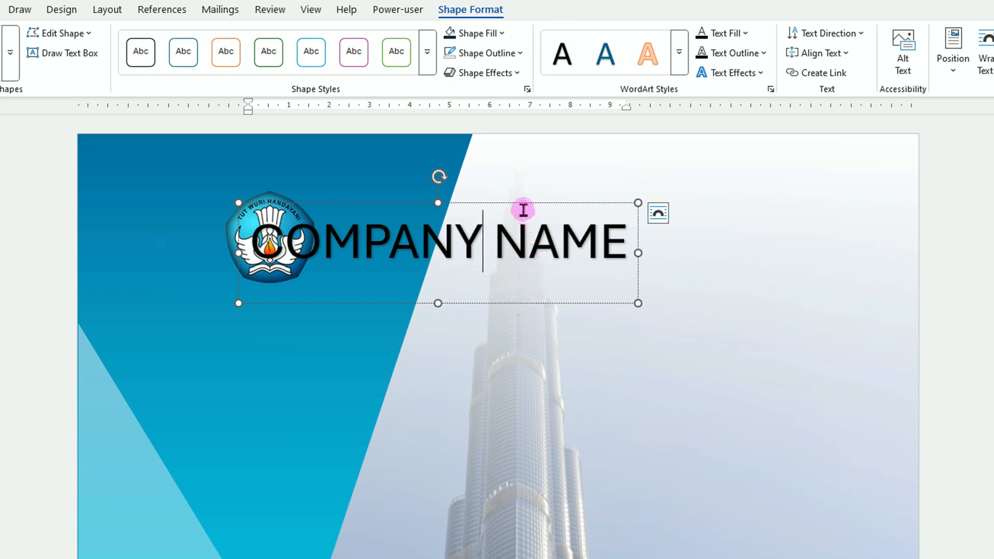
{"action": "left_click", "coordinate": [744, 33]}
{"action": "left_click", "coordinate": [705, 133]}
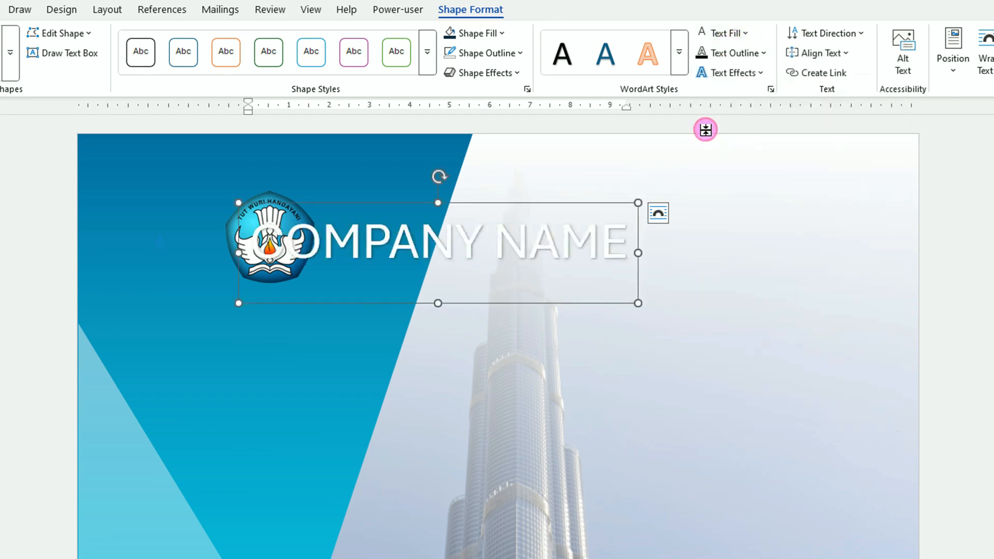
Step: Reduce the company name to 14 pt, place it centred below the logo, and make it bold
{"action": "left_click", "coordinate": [61, 45]}
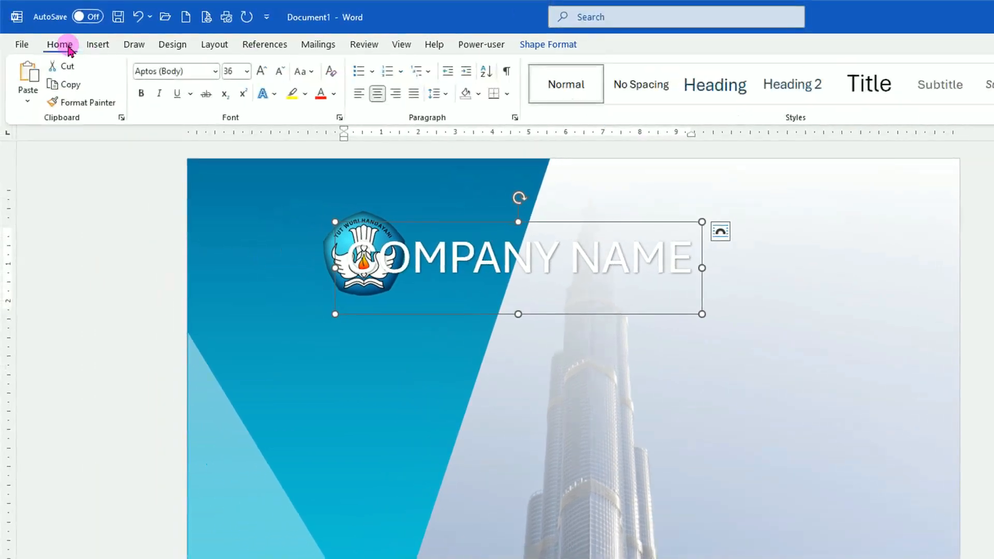
{"action": "left_click", "coordinate": [284, 72]}
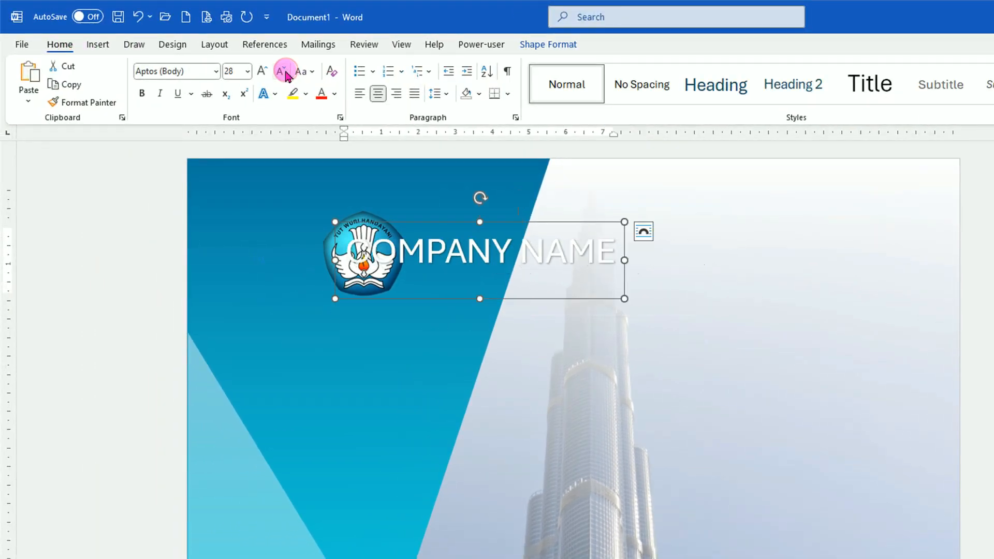
{"action": "left_click", "coordinate": [284, 72]}
{"action": "left_click", "coordinate": [285, 73]}
{"action": "left_click", "coordinate": [284, 72]}
{"action": "left_click", "coordinate": [285, 73]}
{"action": "left_click", "coordinate": [284, 72]}
{"action": "left_click", "coordinate": [284, 72]}
{"action": "left_click", "coordinate": [284, 72]}
{"action": "left_click_drag", "start_coordinate": [436, 223], "coordinate": [386, 295]}
{"action": "left_click", "coordinate": [142, 95]}
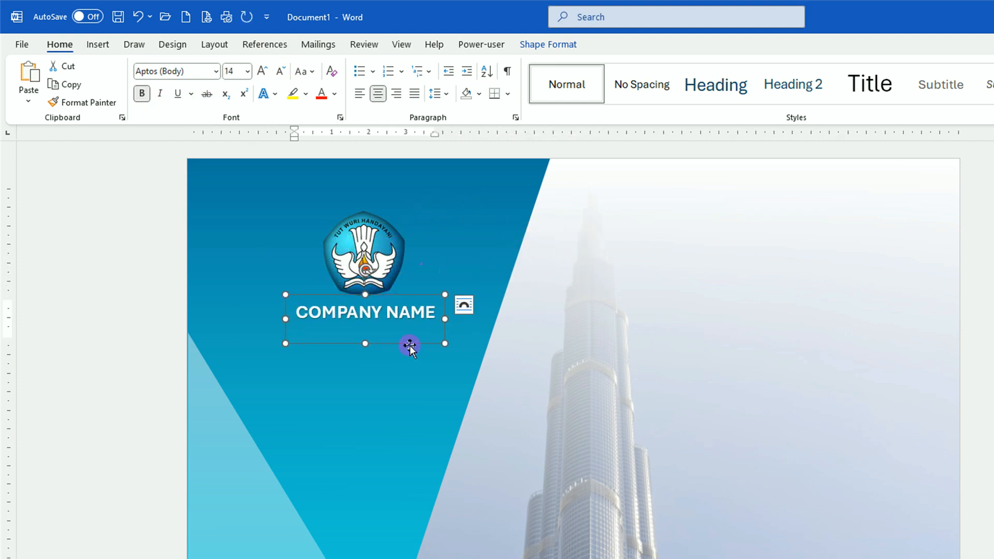
Step: Duplicate the company name and change the copy to "YOUR TAGLINE HERE" at 11 pt beneath it
{"action": "key", "text": "ctrl+d"}
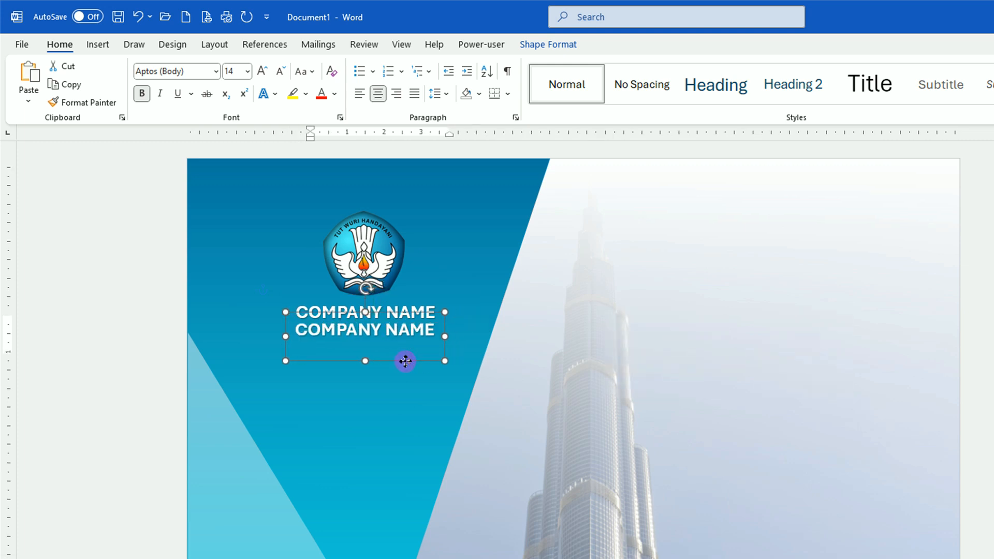
{"action": "left_click_drag", "start_coordinate": [295, 328], "coordinate": [710, 326]}
{"action": "type", "text": "YOUR TAGLINE"}
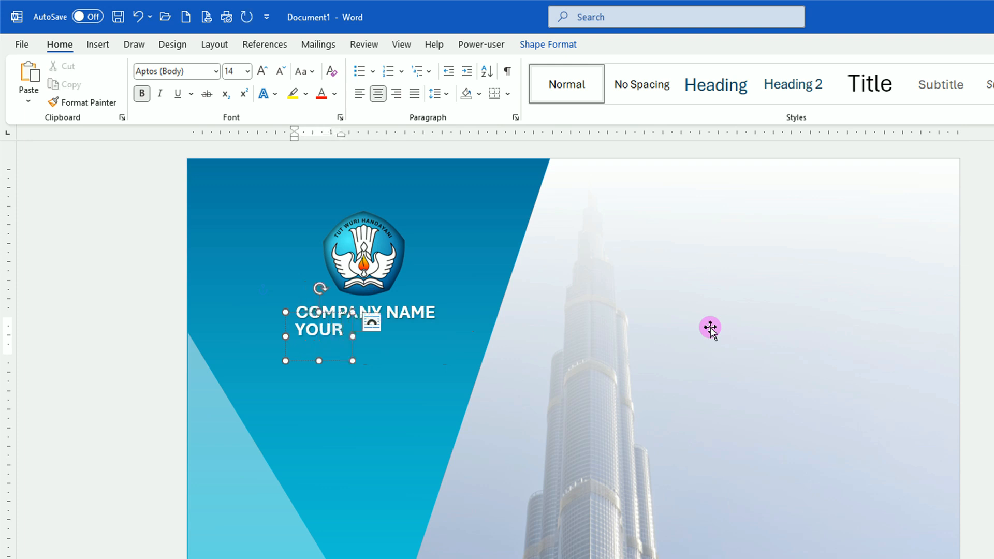
{"action": "type", "text": " HERE"}
{"action": "left_click", "coordinate": [420, 360]}
{"action": "left_click", "coordinate": [282, 71]}
{"action": "left_click", "coordinate": [282, 72]}
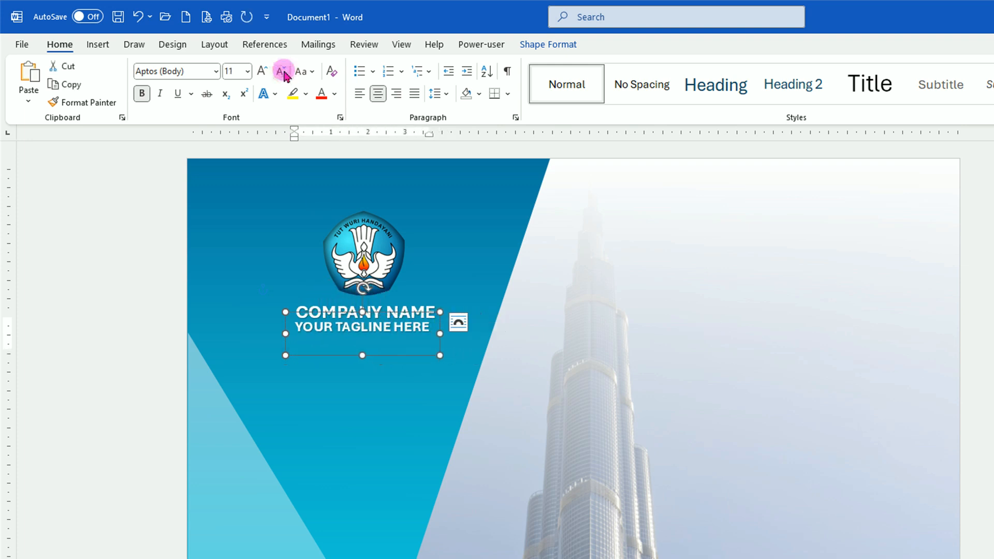
{"action": "left_click_drag", "start_coordinate": [408, 356], "coordinate": [411, 355]}
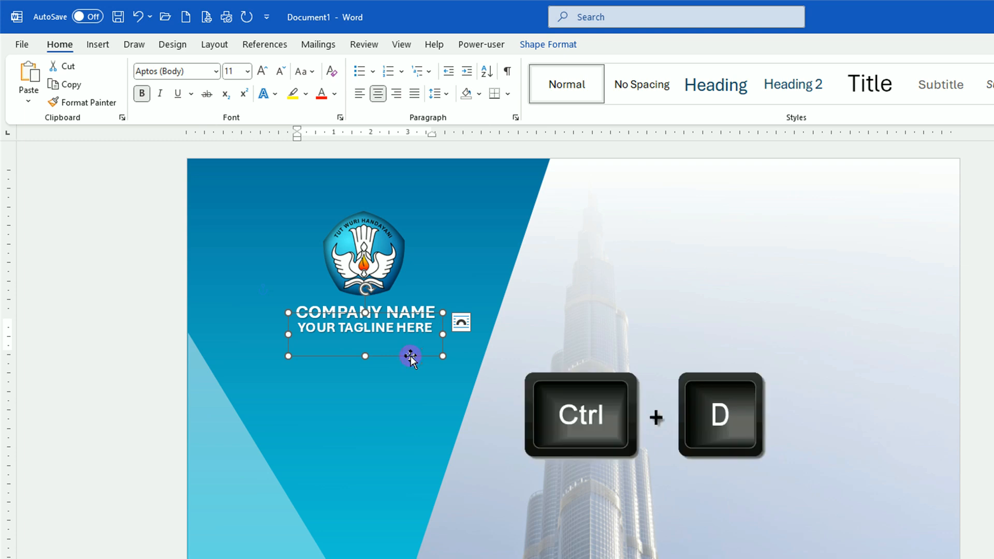
Step: Duplicate the tagline, move the copy to the photo's upper right, and change it to "YOUR TEXT HERE"
{"action": "key", "text": "ctrl+d"}
{"action": "left_click_drag", "start_coordinate": [408, 372], "coordinate": [837, 280]}
{"action": "triple_click", "coordinate": [747, 251]}
{"action": "type", "text": "YOUR"}
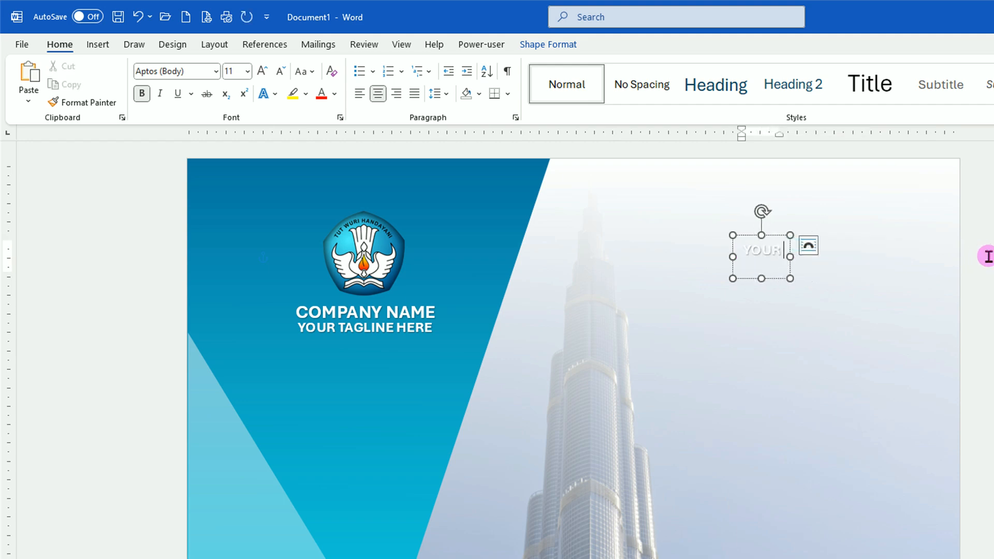
{"action": "type", "text": " TEXT HERE"}
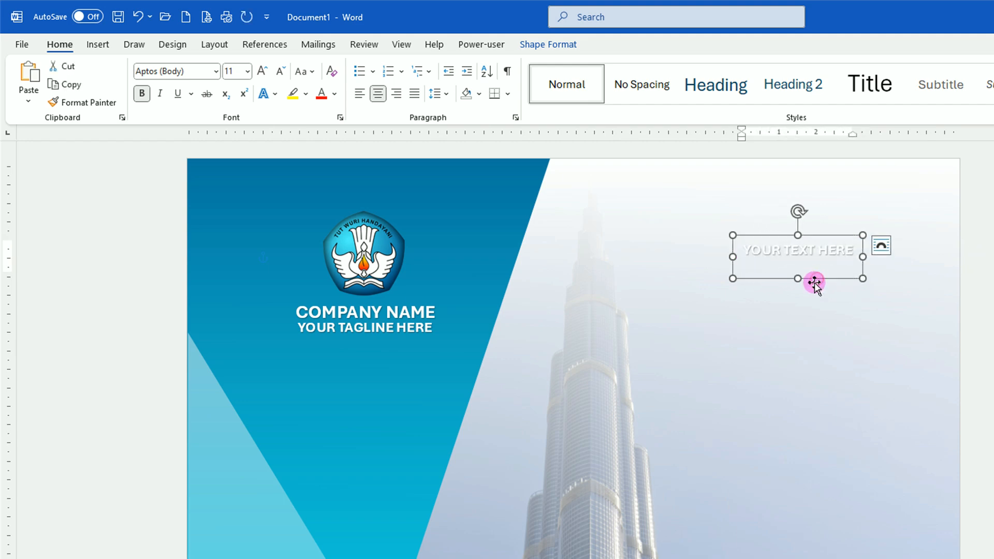
Step: Set the "YOUR TEXT HERE" text to 20 pt, widen its box, and colour it black
{"action": "left_click", "coordinate": [247, 73]}
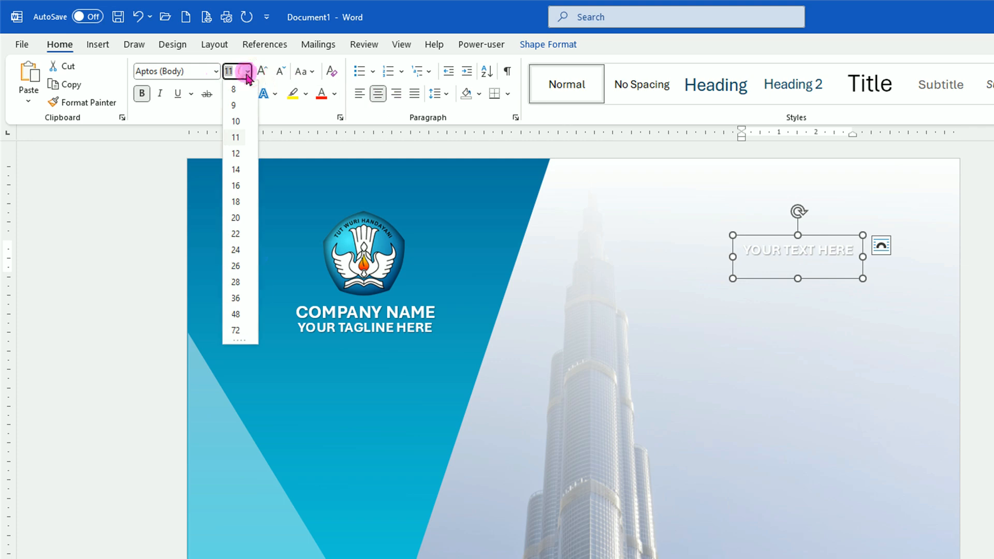
{"action": "left_click", "coordinate": [236, 217]}
{"action": "left_click_drag", "start_coordinate": [887, 296], "coordinate": [844, 267]}
{"action": "left_click", "coordinate": [336, 94]}
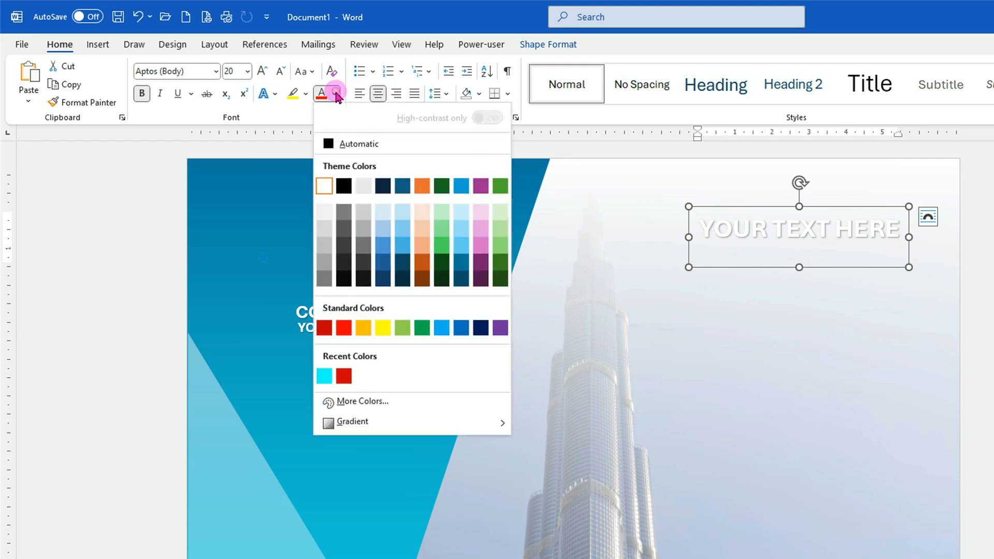
{"action": "left_click", "coordinate": [344, 187]}
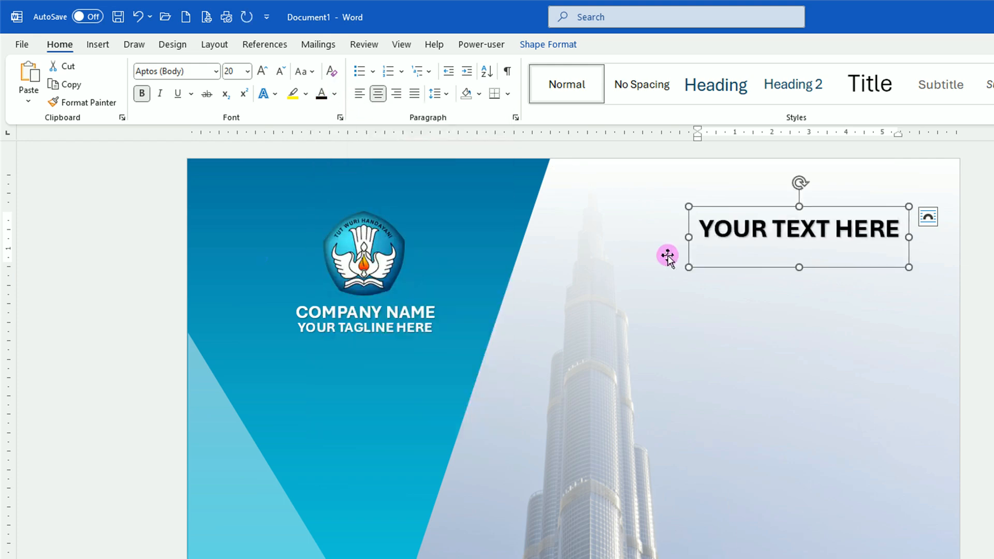
{"action": "left_click", "coordinate": [541, 46]}
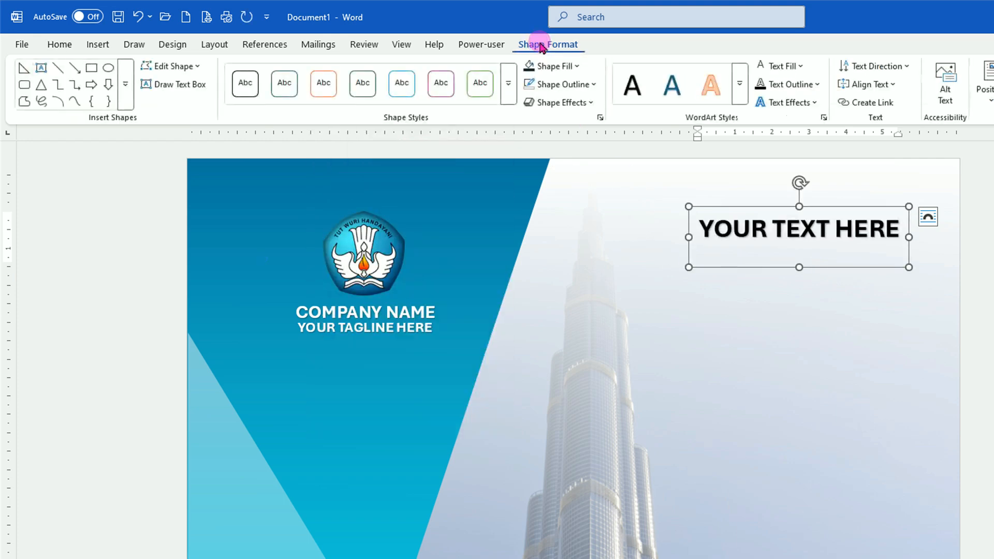
{"action": "left_click", "coordinate": [815, 102]}
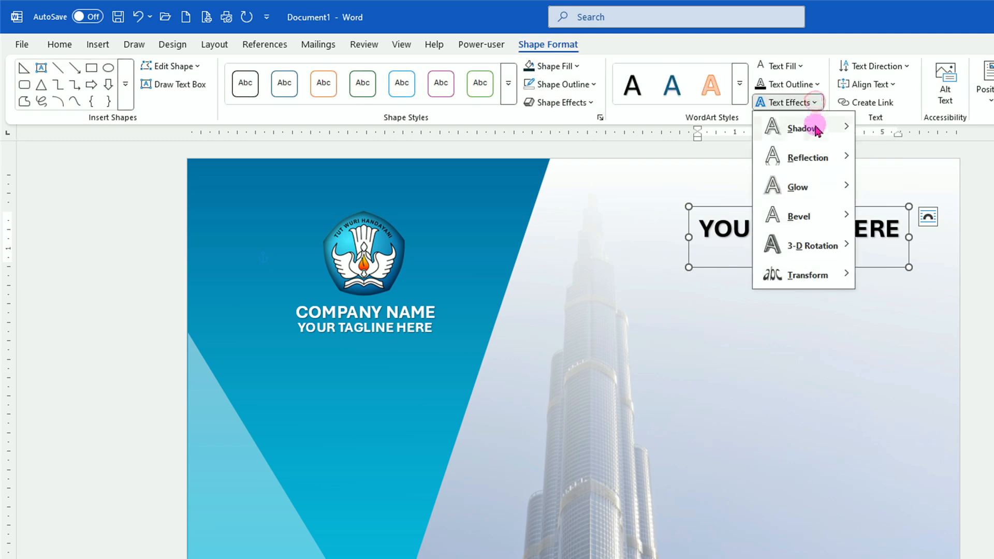
{"action": "mouse_move", "coordinate": [815, 126]}
{"action": "left_click", "coordinate": [914, 364]}
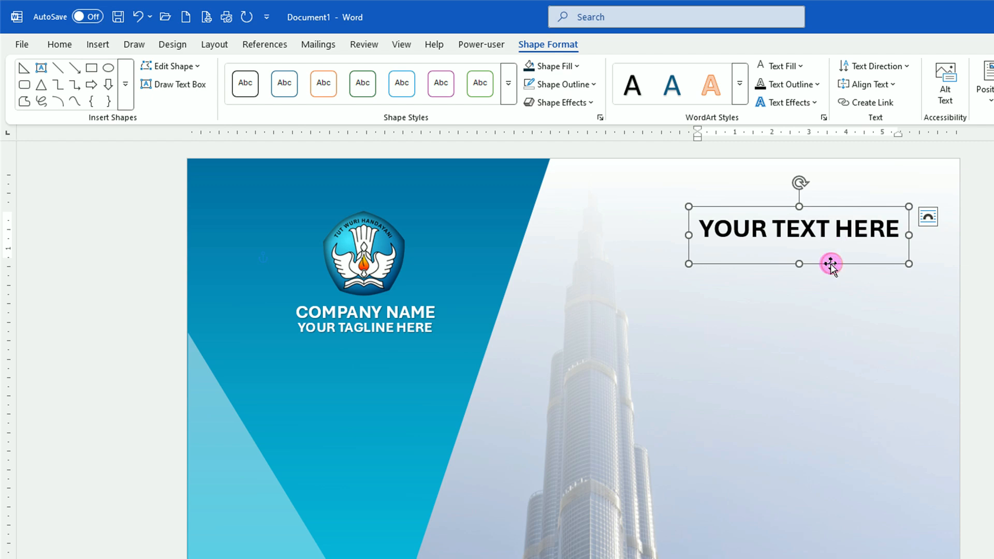
Step: Duplicate the "YOUR TEXT HERE" box, place the copy just below, and change its text to "COVER TITLE"
{"action": "key", "text": "ctrl+d"}
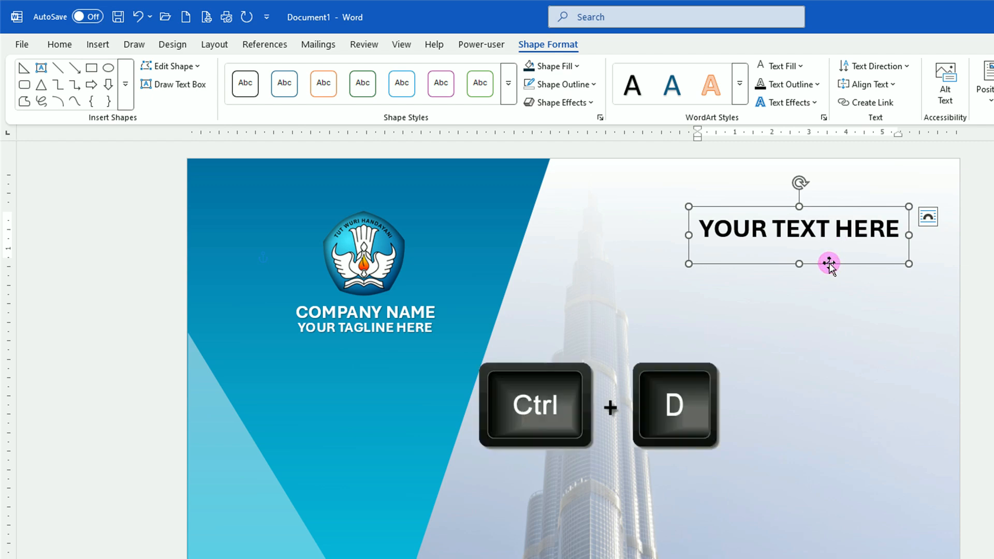
{"action": "left_click_drag", "start_coordinate": [841, 281], "coordinate": [826, 296]}
{"action": "left_click", "coordinate": [706, 257]}
{"action": "key", "text": "ctrl+a"}
{"action": "type", "text": "COVER TITLE"}
{"action": "left_click", "coordinate": [809, 294]}
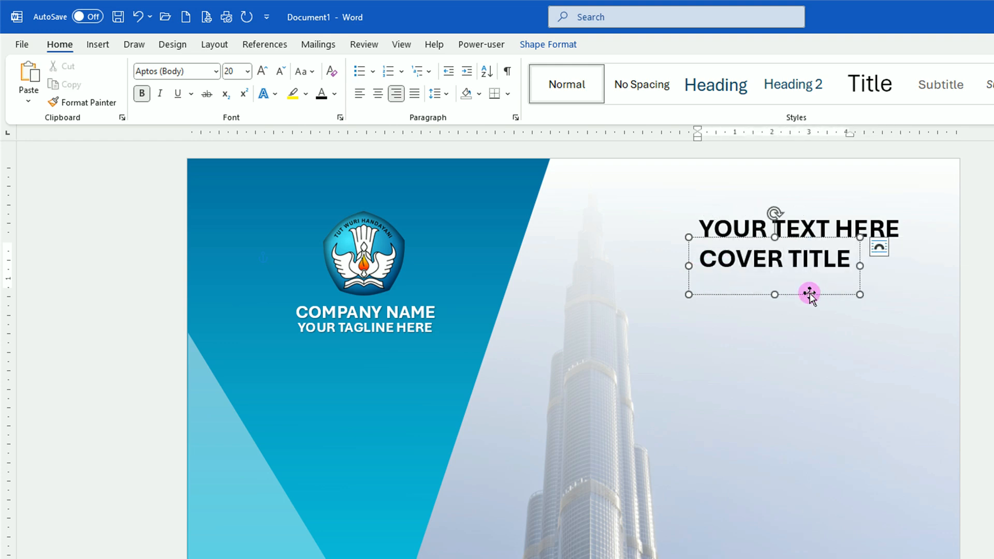
Step: Enlarge the cover title to 48 pt with a wider box and colour it with the recent red
{"action": "left_click", "coordinate": [265, 73]}
{"action": "left_click", "coordinate": [266, 73]}
{"action": "left_click", "coordinate": [266, 72]}
{"action": "left_click", "coordinate": [266, 72]}
{"action": "left_click", "coordinate": [266, 73]}
{"action": "left_click", "coordinate": [266, 72]}
{"action": "left_click", "coordinate": [922, 347]}
{"action": "left_click_drag", "start_coordinate": [894, 344], "coordinate": [754, 336]}
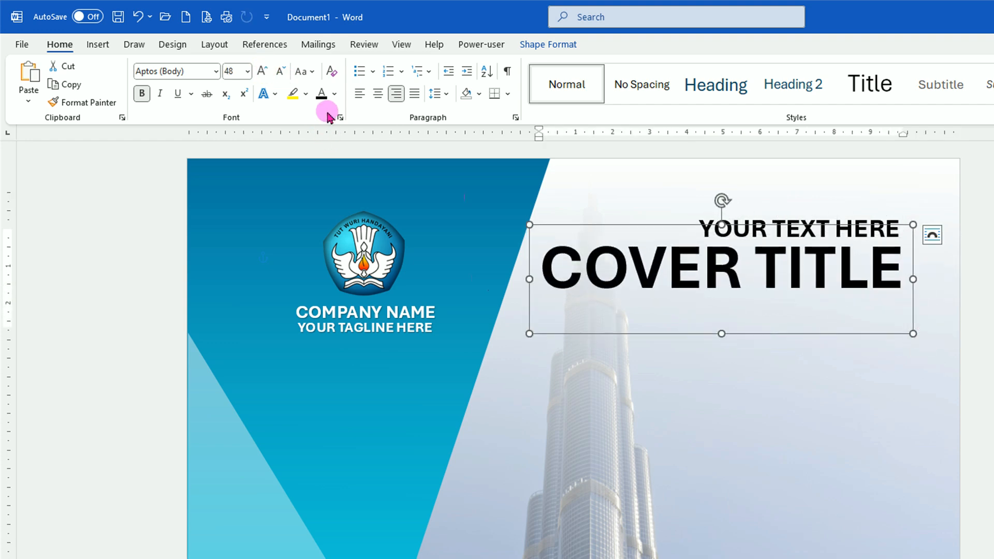
{"action": "left_click", "coordinate": [336, 94]}
{"action": "left_click", "coordinate": [344, 328]}
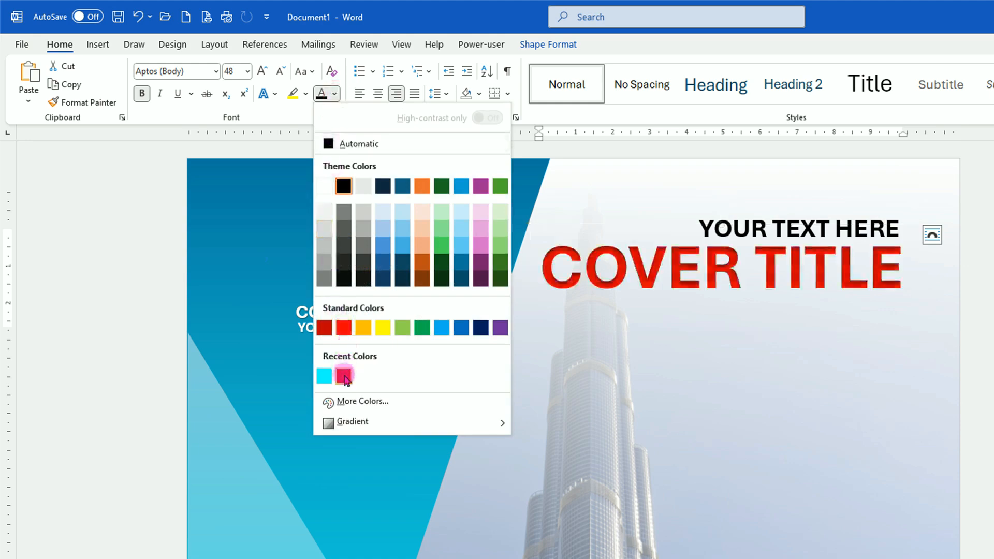
{"action": "left_click", "coordinate": [344, 376]}
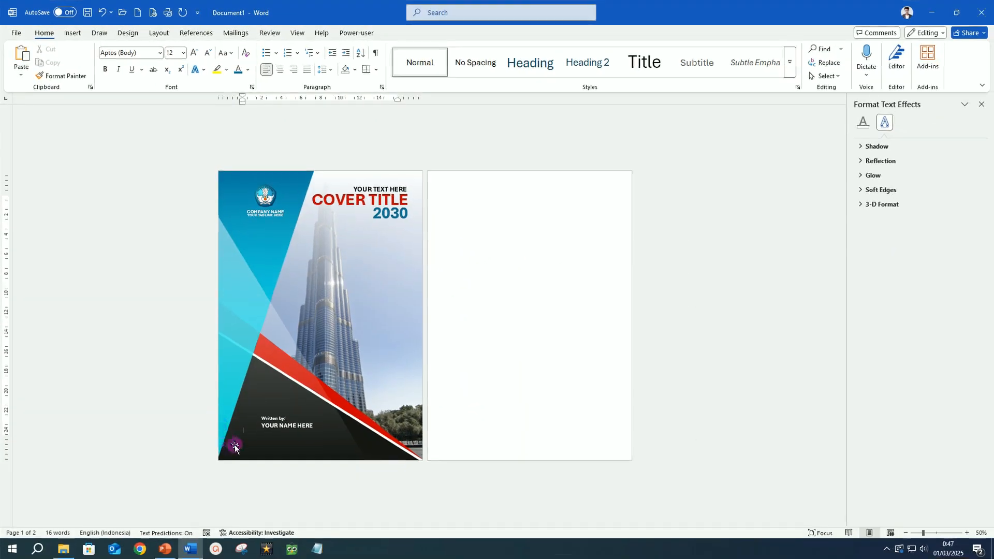
Step: Duplicate the photo's overlay shape and narrow the copy into a tall vertical strip near the page's right side
{"action": "left_click", "coordinate": [405, 302]}
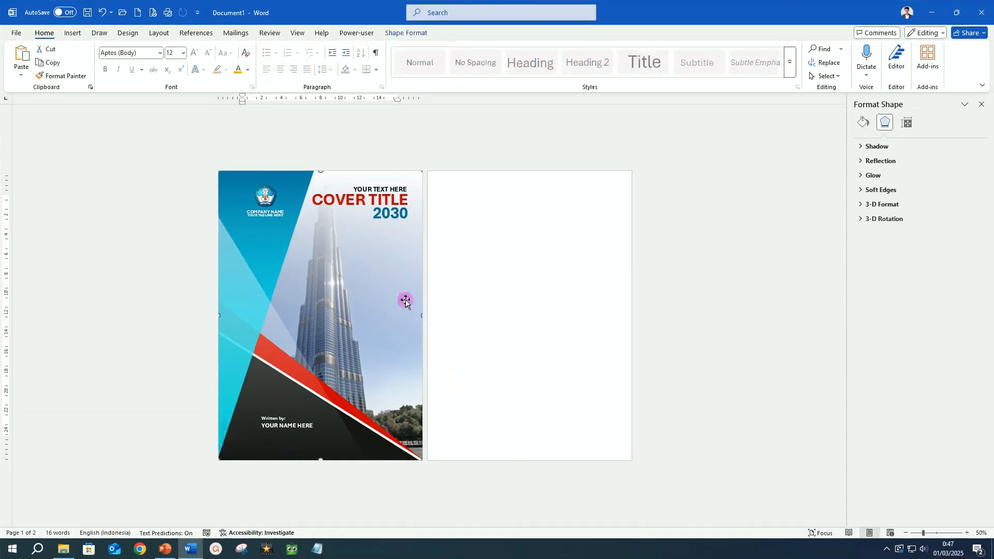
{"action": "key", "text": "ctrl+d"}
{"action": "mouse_move", "coordinate": [399, 308]}
{"action": "left_mouse_down"}
{"action": "mouse_move", "coordinate": [386, 296]}
{"action": "mouse_move", "coordinate": [385, 311]}
{"action": "mouse_move", "coordinate": [387, 301]}
{"action": "left_mouse_up"}
{"action": "left_click_drag", "start_coordinate": [223, 327], "coordinate": [390, 326]}
{"action": "scroll", "coordinate": [390, 327], "scroll_direction": "up", "scroll_amount": 8}
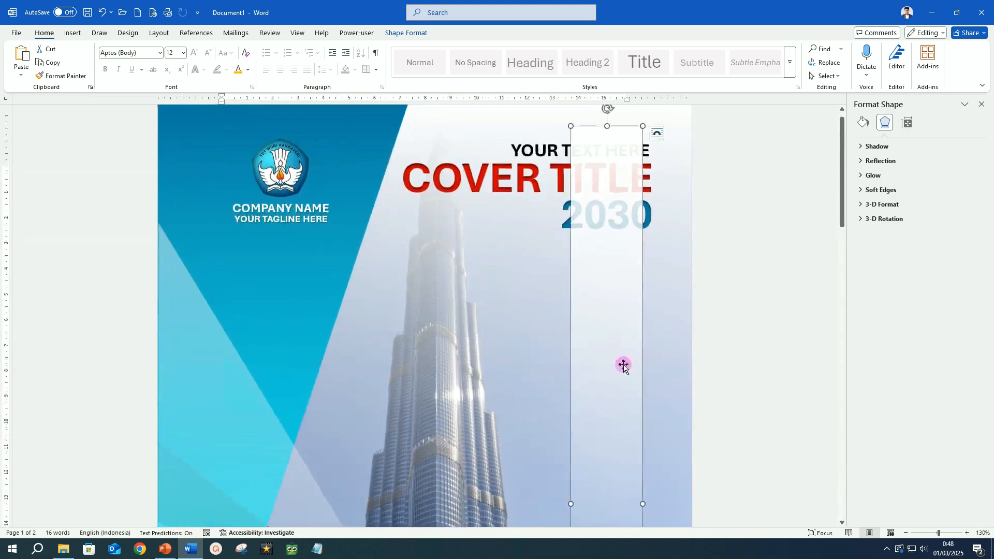
{"action": "left_click_drag", "start_coordinate": [623, 366], "coordinate": [607, 358]}
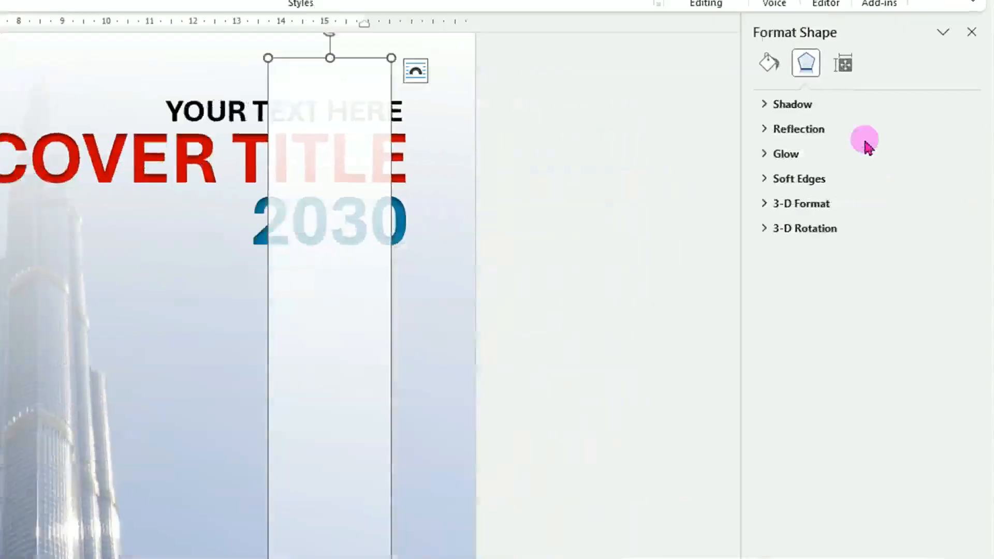
Step: Set the strip's gradient angle to 0° and colour its first gradient stop dark grey
{"action": "left_click", "coordinate": [756, 52]}
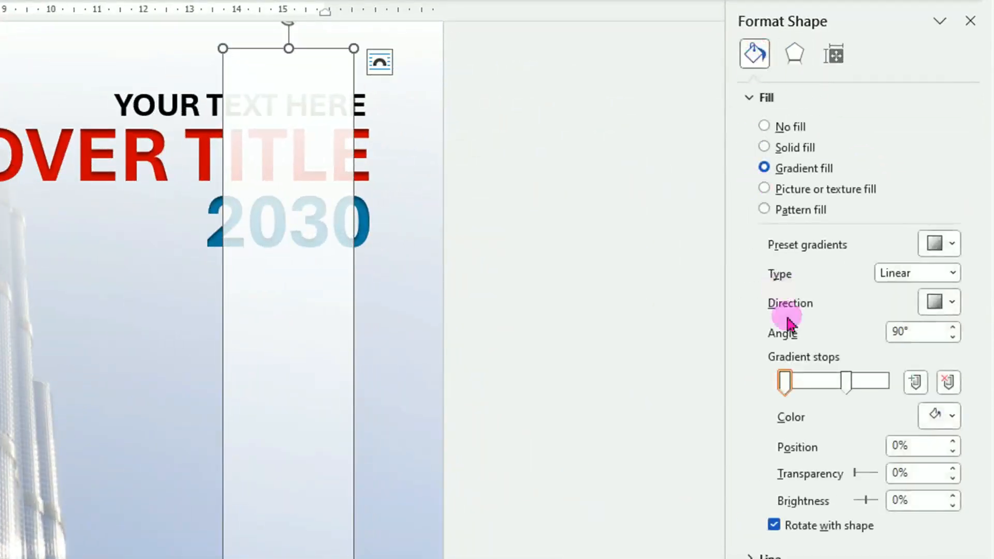
{"action": "left_click", "coordinate": [952, 337]}
{"action": "left_click", "coordinate": [953, 337]}
{"action": "left_click", "coordinate": [953, 336]}
{"action": "left_click", "coordinate": [953, 337]}
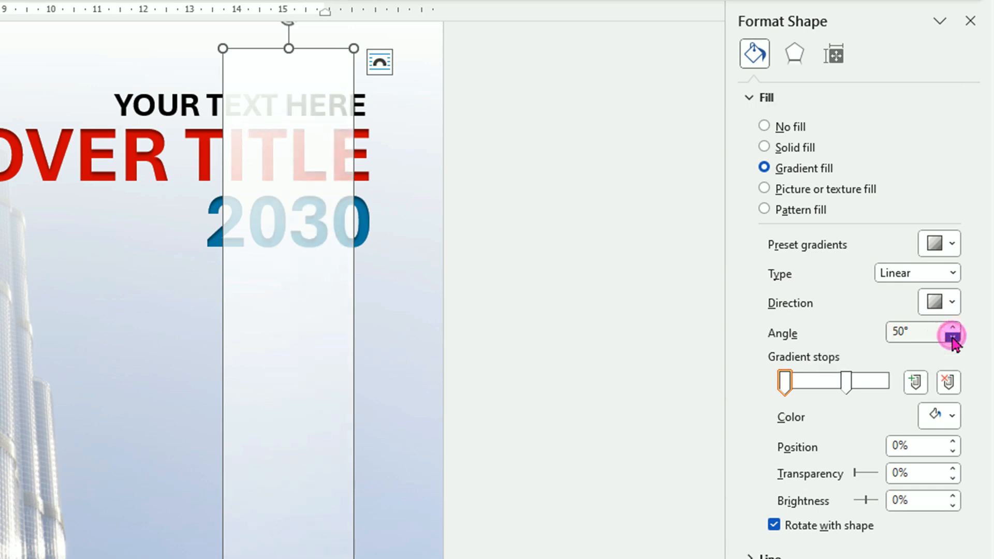
{"action": "left_click", "coordinate": [953, 336]}
{"action": "left_click", "coordinate": [953, 337]}
{"action": "left_click", "coordinate": [953, 337]}
{"action": "left_click", "coordinate": [952, 337]}
{"action": "left_click", "coordinate": [952, 337]}
{"action": "left_click", "coordinate": [782, 383]}
{"action": "left_click", "coordinate": [951, 417]}
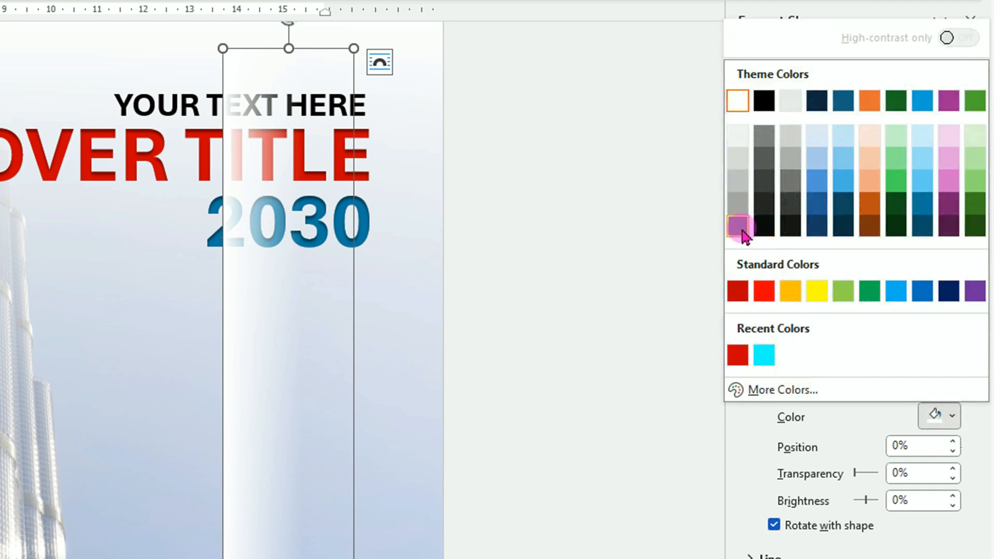
{"action": "left_click", "coordinate": [739, 228]}
Step: Colour the second gradient stop black, move it to 8% position, and set its transparency to 79%
{"action": "left_click", "coordinate": [846, 382]}
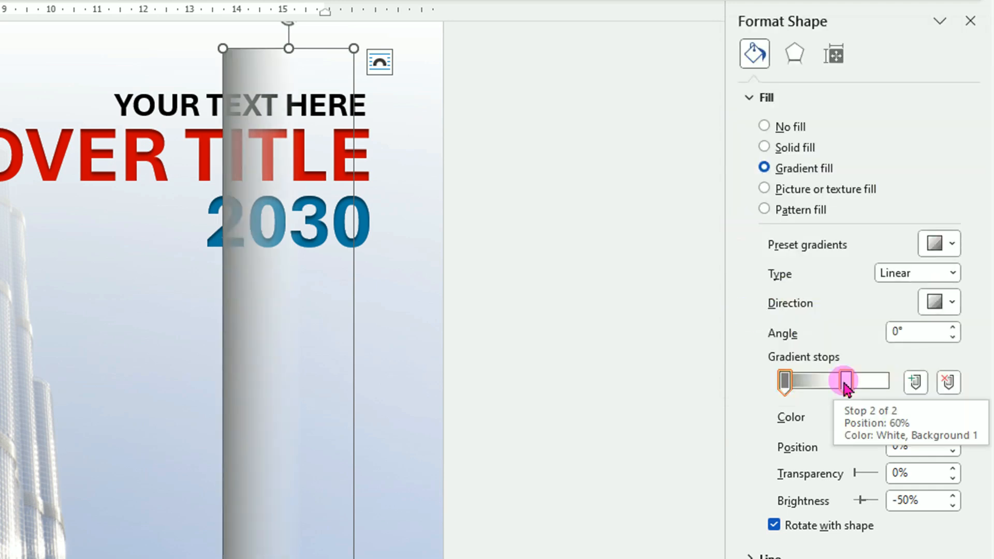
{"action": "left_click", "coordinate": [942, 416]}
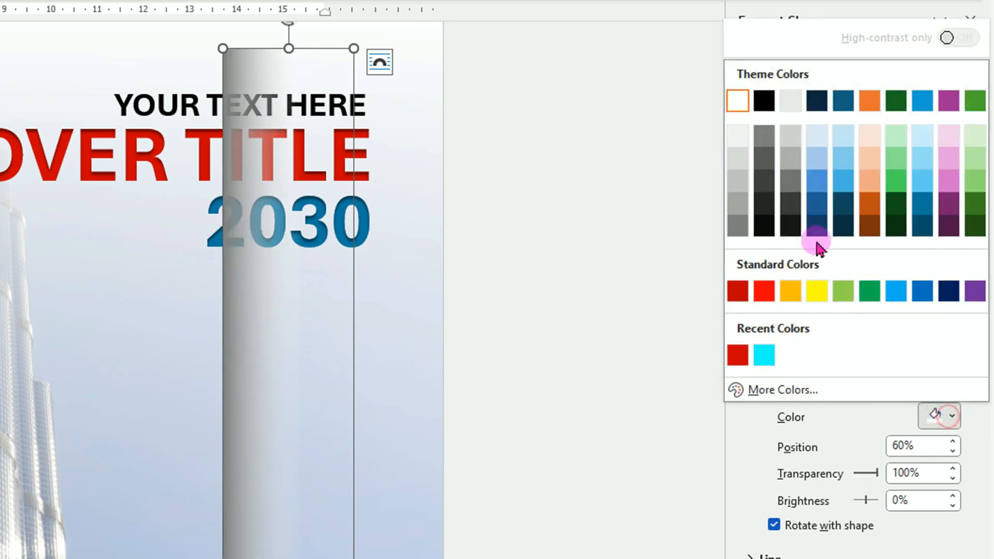
{"action": "left_click", "coordinate": [764, 100]}
{"action": "left_click_drag", "start_coordinate": [845, 383], "coordinate": [791, 383]}
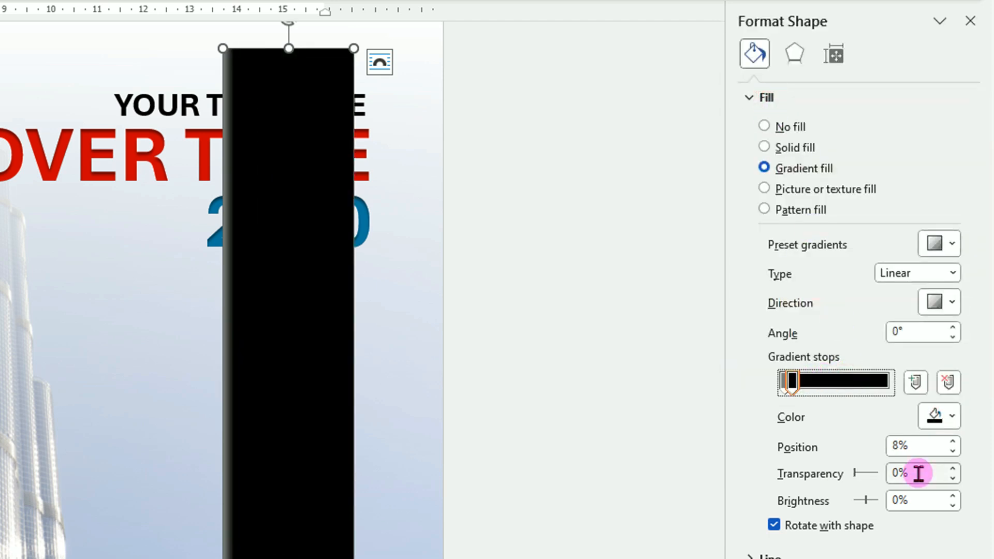
{"action": "left_click_drag", "start_coordinate": [953, 469], "coordinate": [953, 471]}
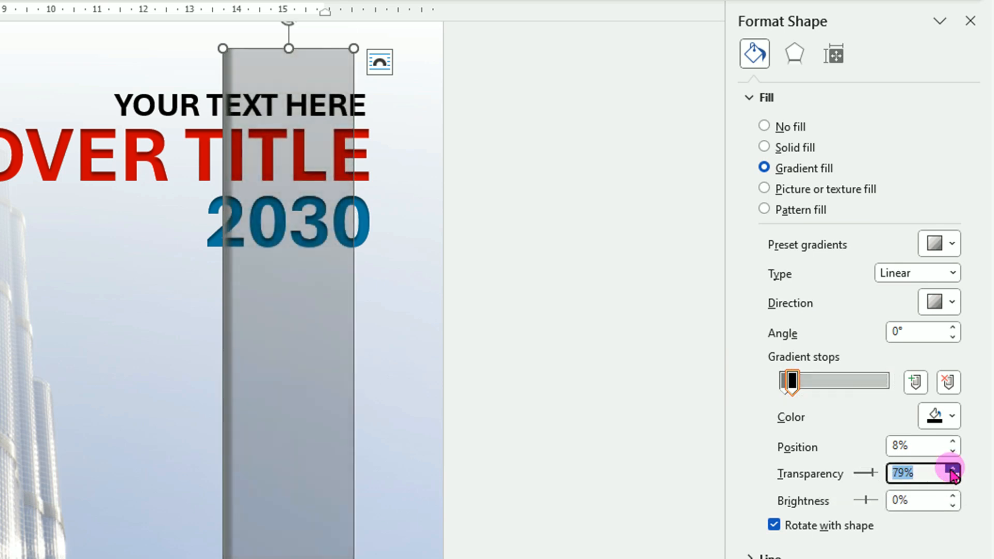
Step: Move the last gradient stop to 100% position and set its transparency to 100%
{"action": "left_click", "coordinate": [884, 385]}
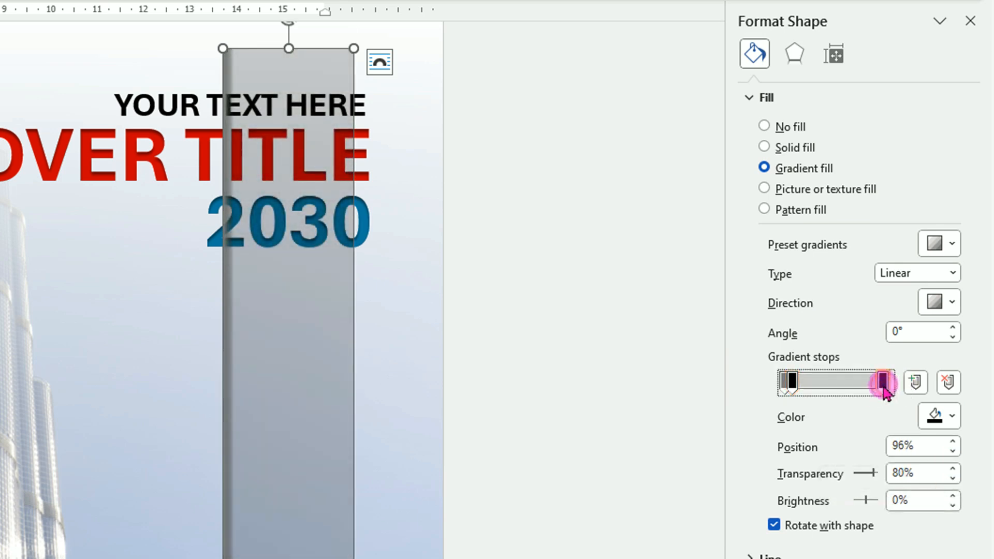
{"action": "left_click_drag", "start_coordinate": [886, 393], "coordinate": [910, 386]}
{"action": "left_click_drag", "start_coordinate": [873, 473], "coordinate": [907, 479]}
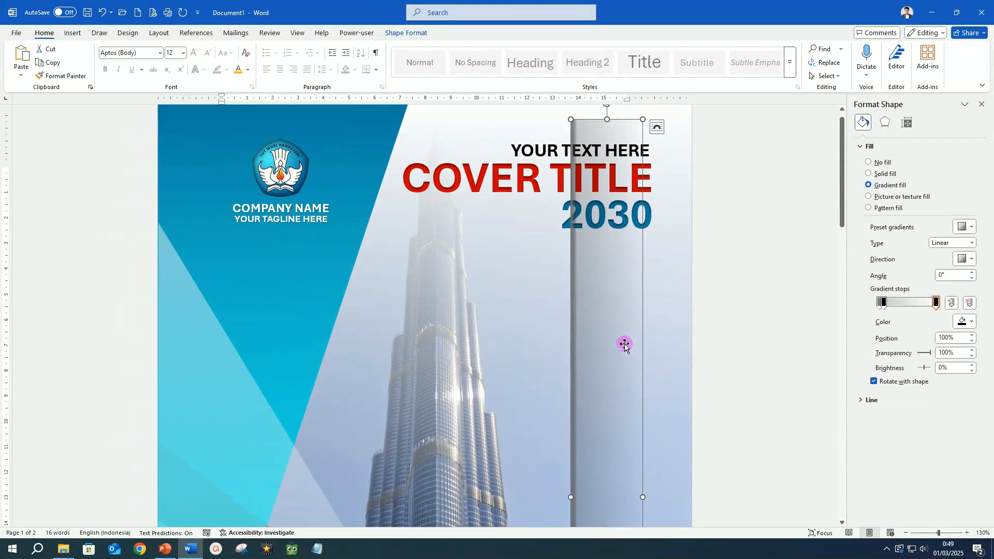
Step: Move the gradient strip to the cover's left edge as a spine shadow
{"action": "left_click_drag", "start_coordinate": [625, 344], "coordinate": [237, 329]}
{"action": "left_click_drag", "start_coordinate": [256, 493], "coordinate": [234, 492]}
{"action": "scroll", "coordinate": [278, 462], "scroll_direction": "down", "scroll_amount": 6, "text": "ctrl"}
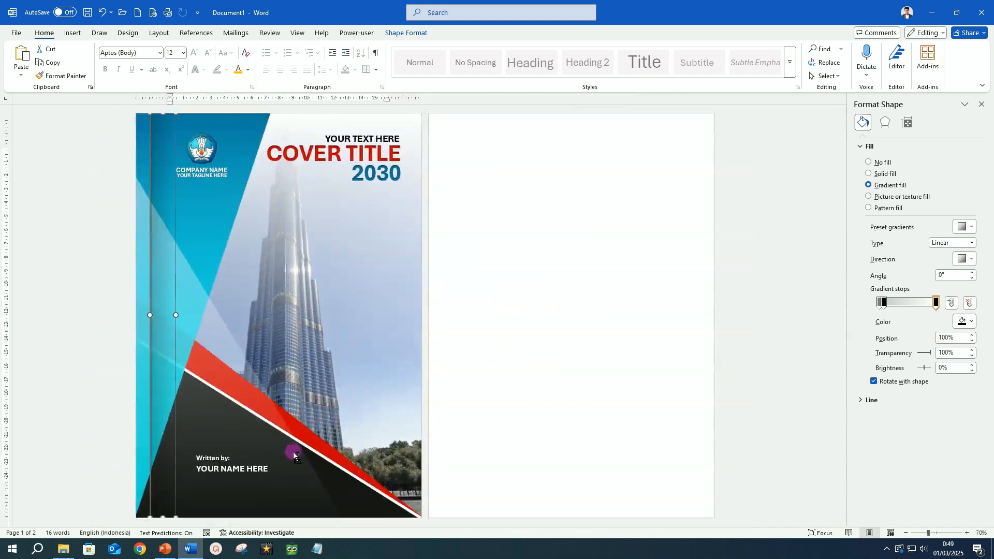
{"action": "scroll", "coordinate": [293, 451], "scroll_direction": "down", "scroll_amount": 1, "text": "ctrl"}
{"action": "left_click", "coordinate": [122, 389]}
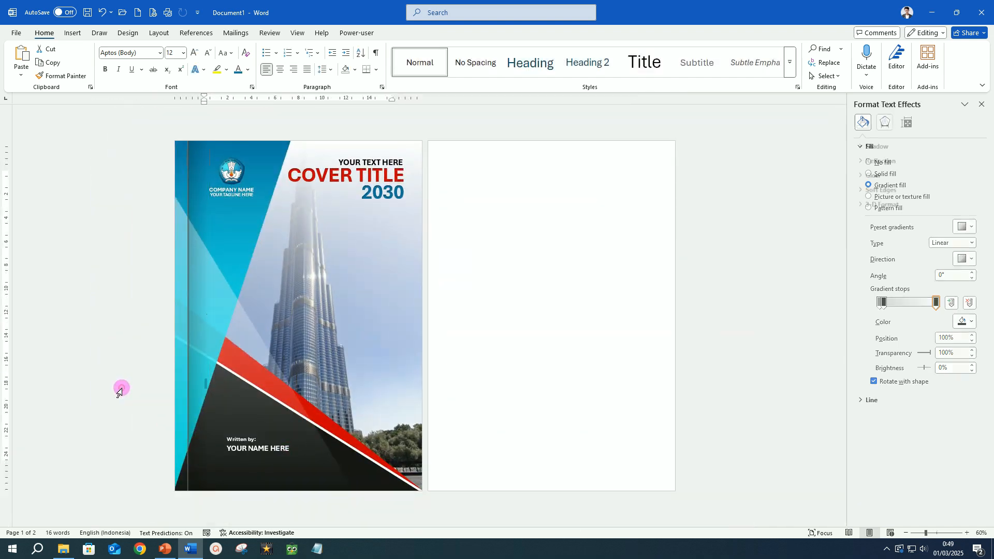
Step: Switch to Focus mode to preview the finished cover page
{"action": "left_click", "coordinate": [488, 416]}
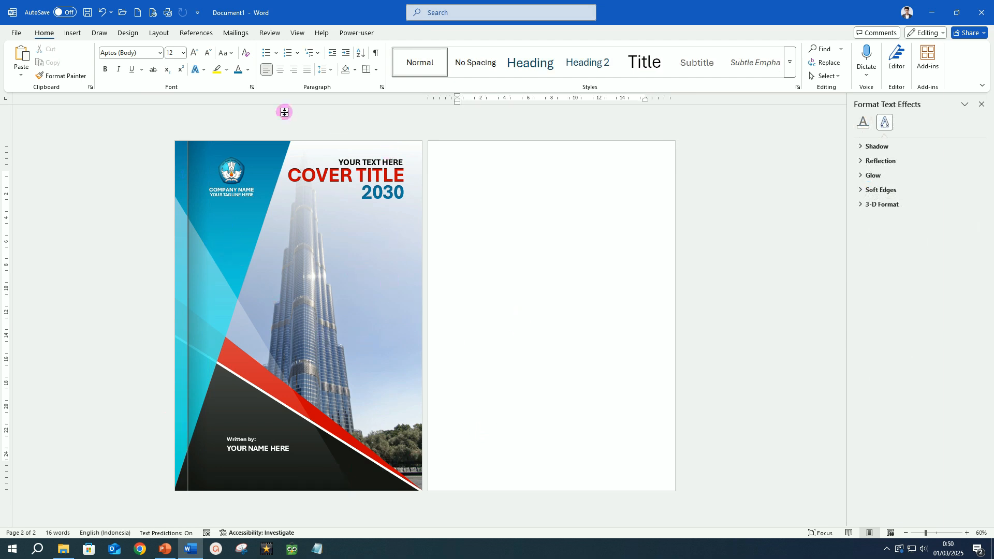
{"action": "left_click", "coordinate": [297, 33]}
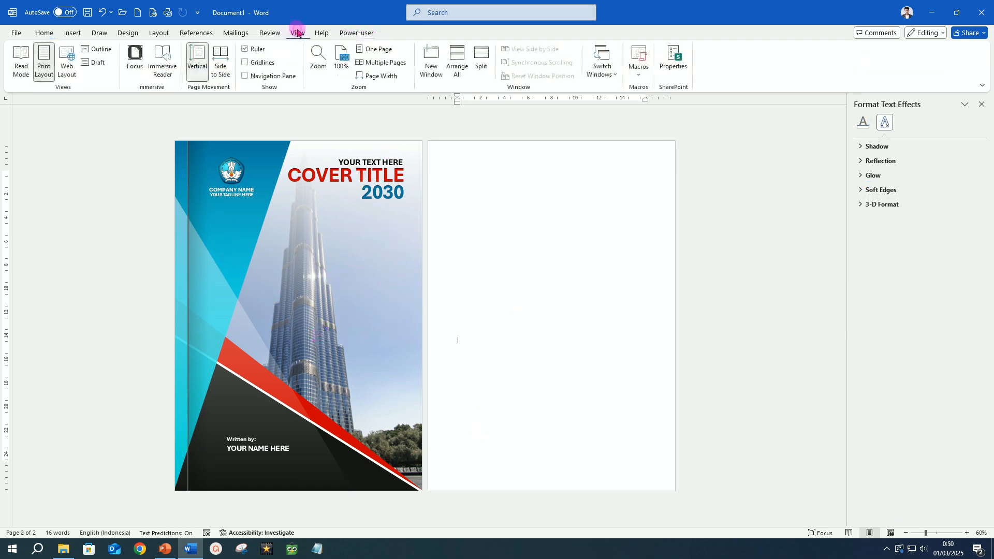
{"action": "left_click", "coordinate": [134, 61]}
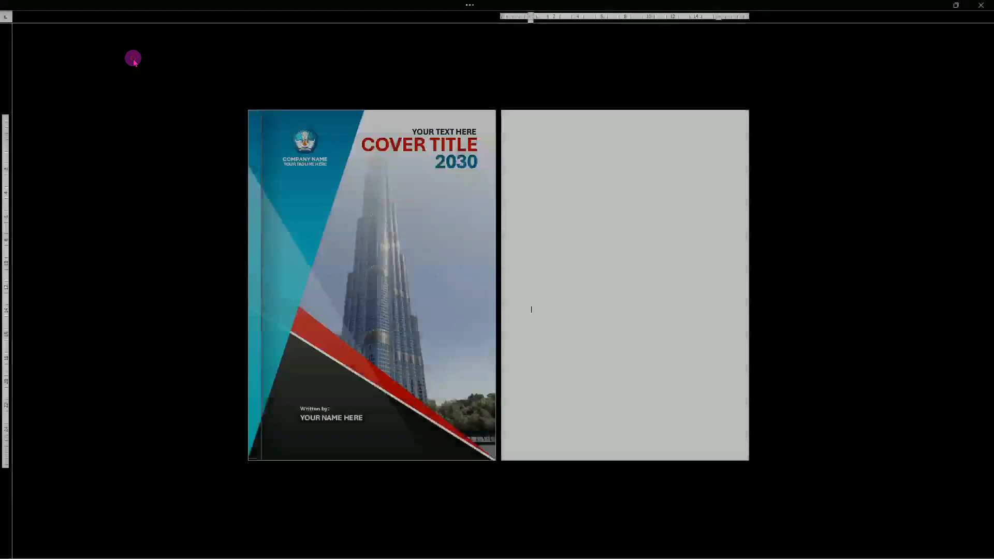
{"action": "scroll", "coordinate": [463, 370], "scroll_direction": "up", "scroll_amount": 2}
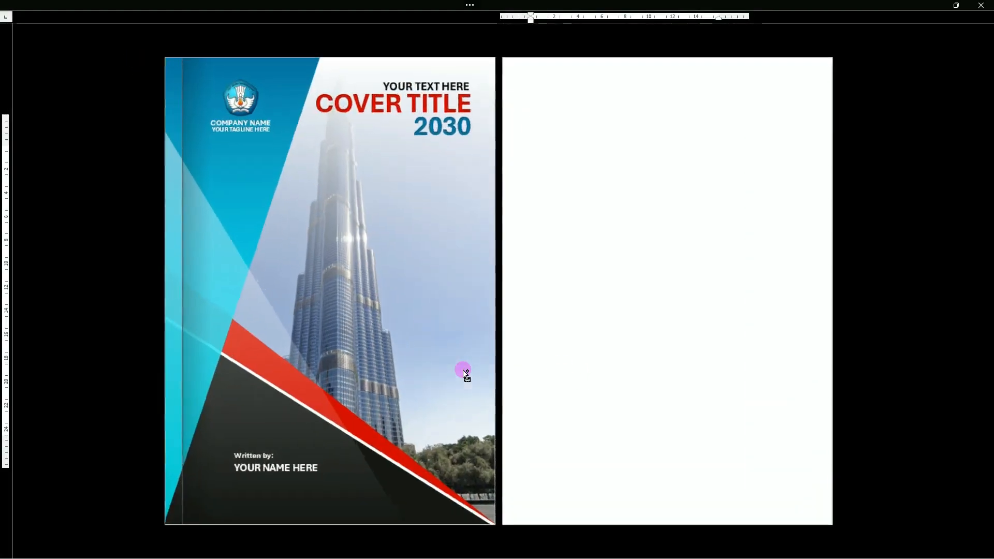